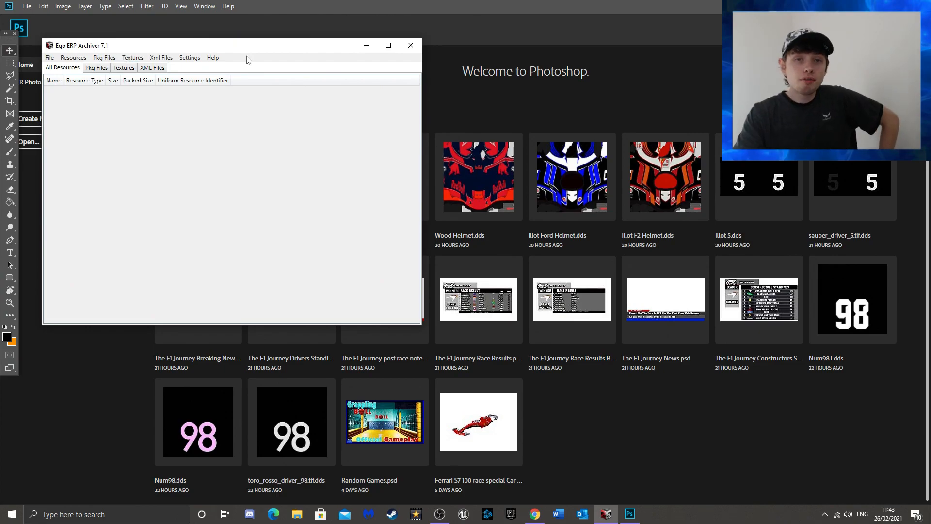
mouse_move(245, 45)
mouse_down()
mouse_move(389, 121)
mouse_move(68, 186)
mouse_move(699, 18)
mouse_move(354, 108)
mouse_move(305, 66)
mouse_move(232, 43)
mouse_up()
click(630, 514)
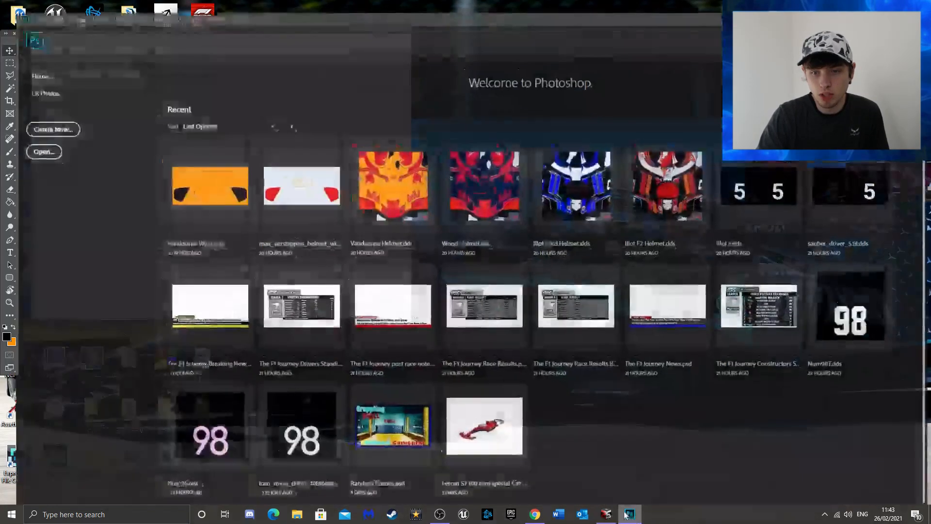
click(42, 52)
click(149, 38)
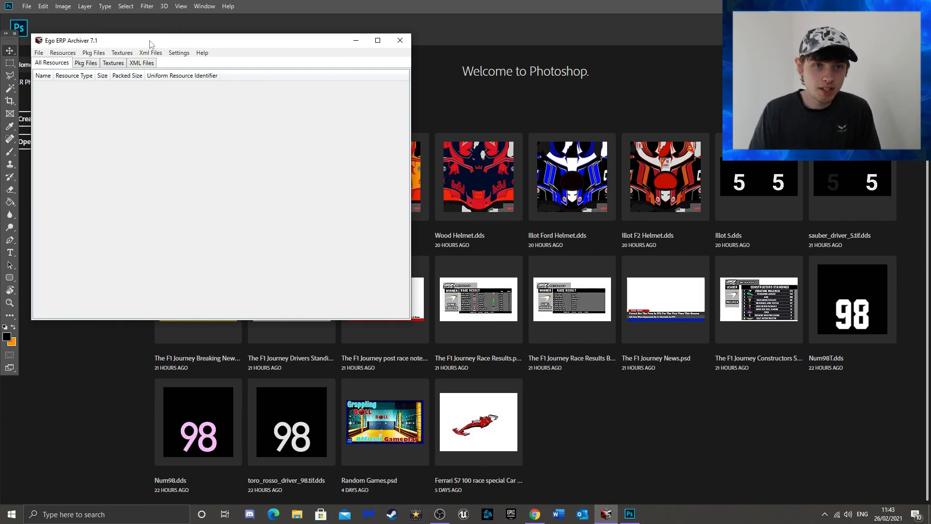
- Start opening an ERP archive and browse to the F1 2020 folder 2020_asset_groups > f1_2020_vehicle_package > teams
click(40, 55)
click(53, 62)
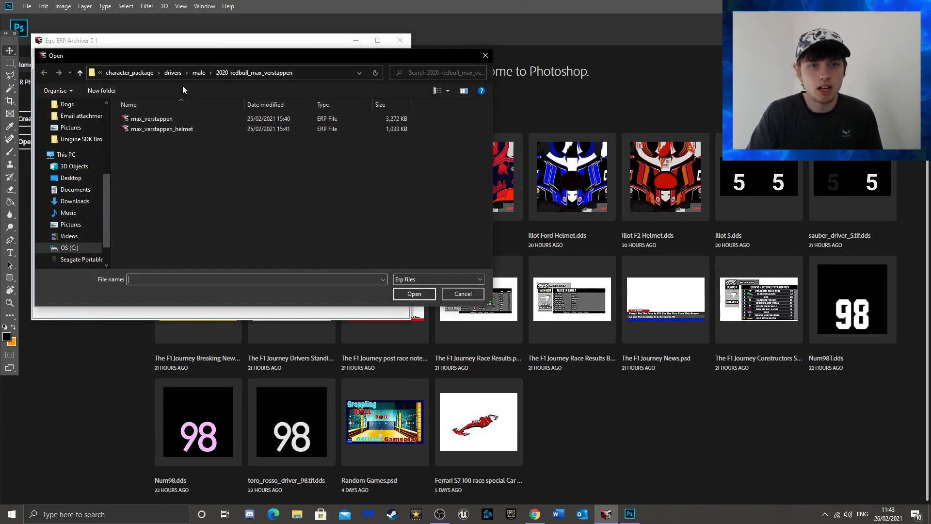
click(130, 72)
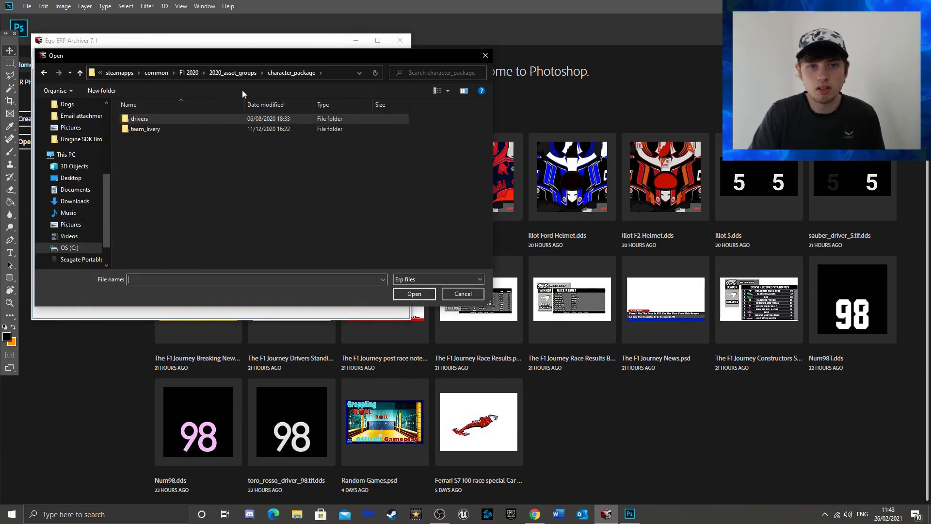
click(194, 72)
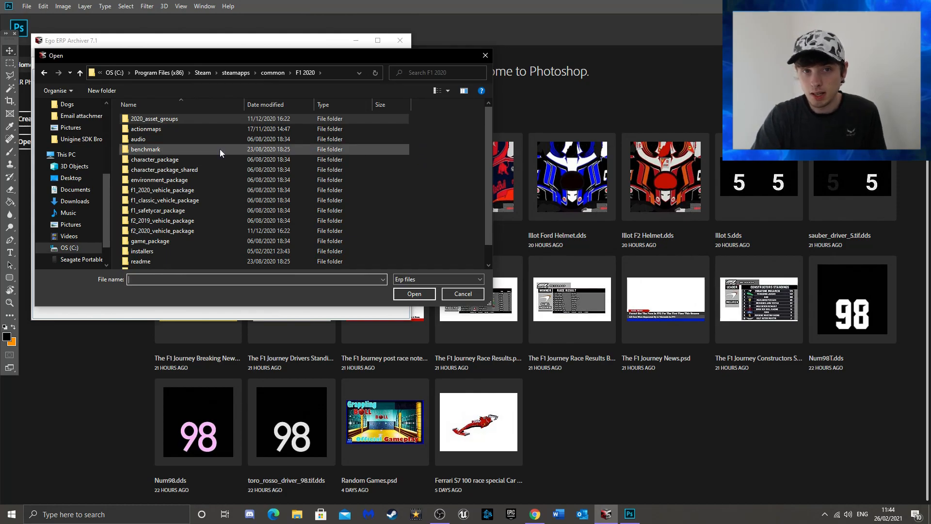
double_click(171, 123)
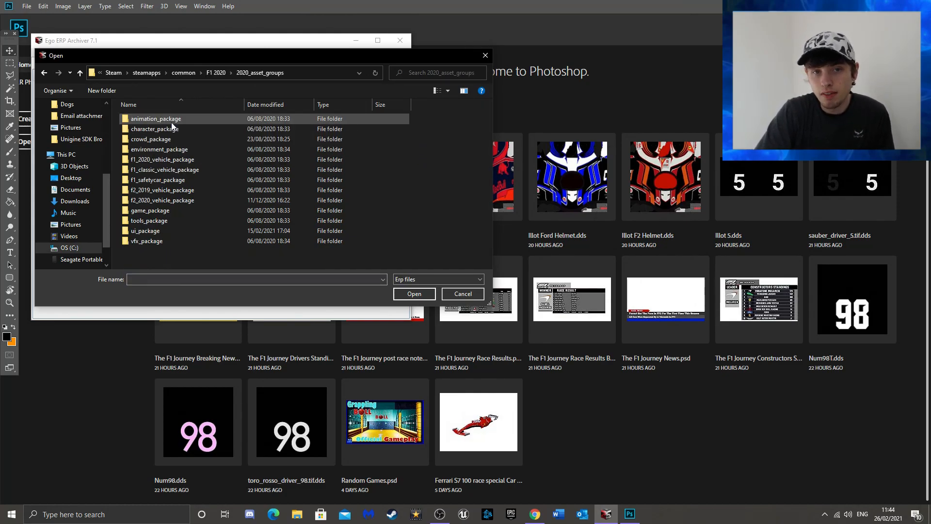
double_click(199, 161)
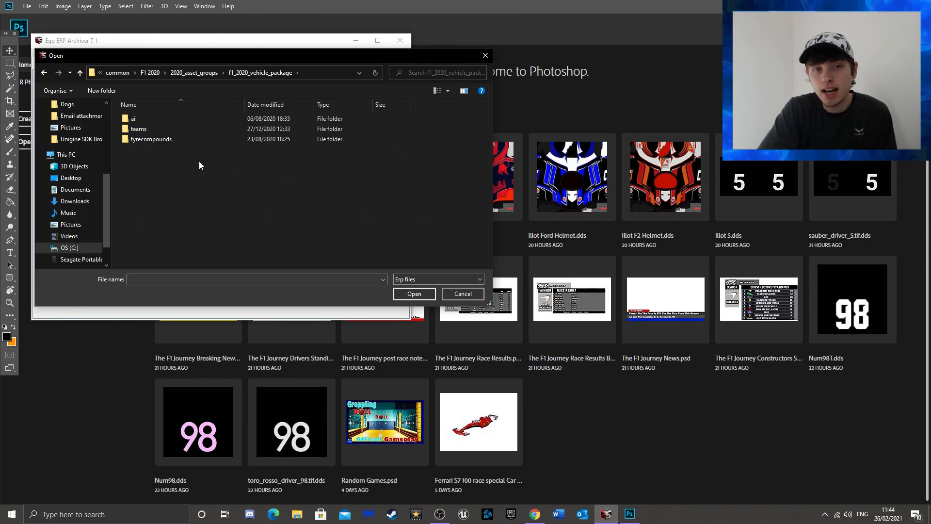
double_click(153, 129)
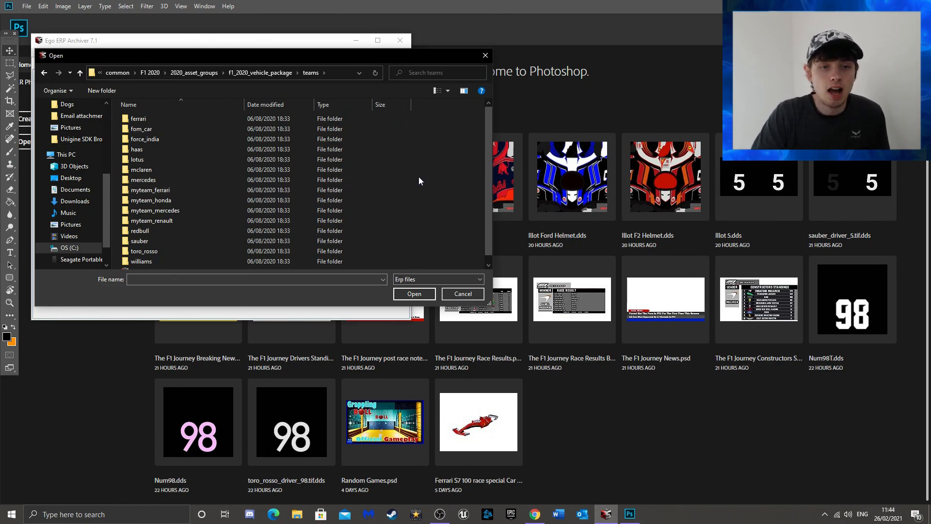
- Open the toro_rosso archive from the toro_rosso > wep folder
scroll(430, 161, down, 1)
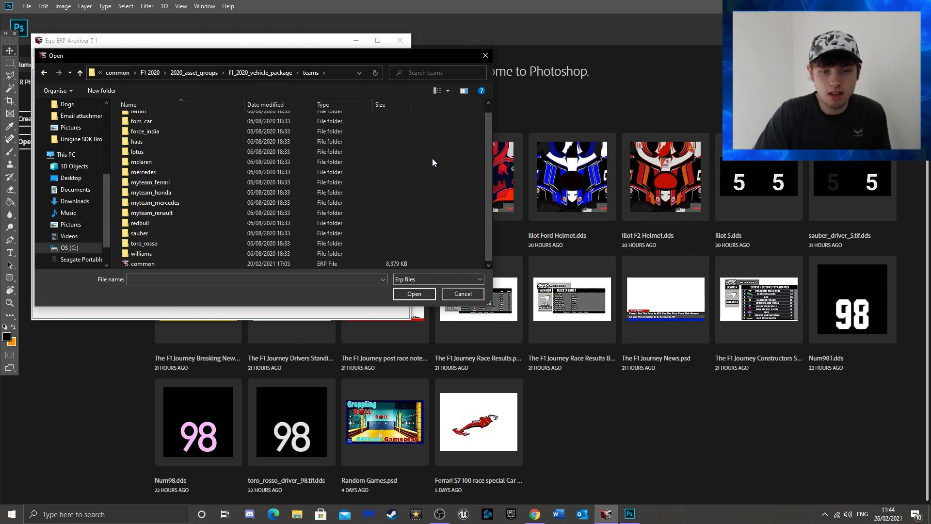
double_click(144, 244)
double_click(148, 121)
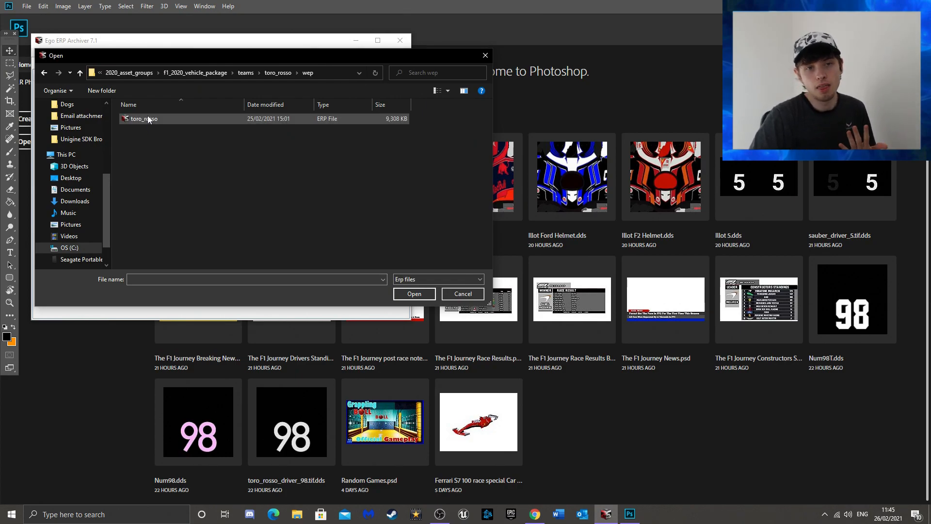
double_click(150, 118)
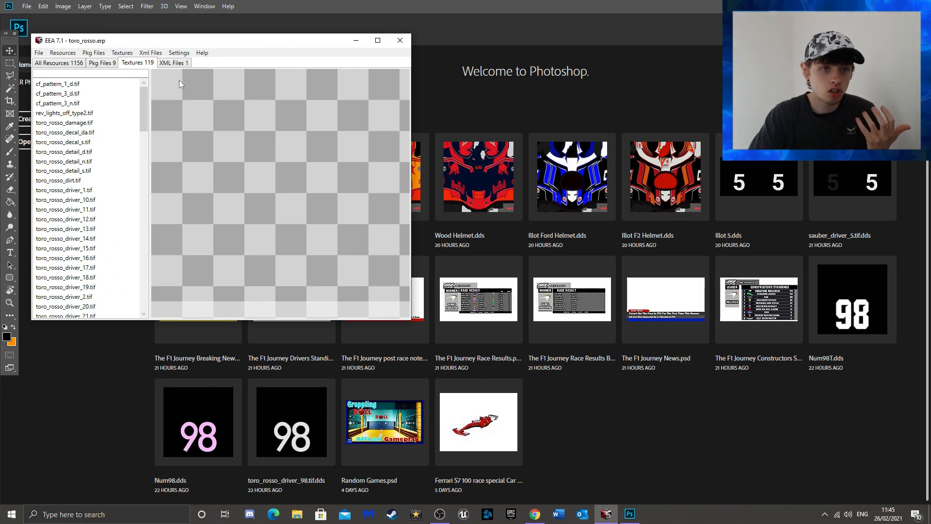
- Filter the textures by 98, 23 and 2, and preview the number textures toro_rosso_driver_23.tif and toro_rosso_driver_2.tif
click(124, 77)
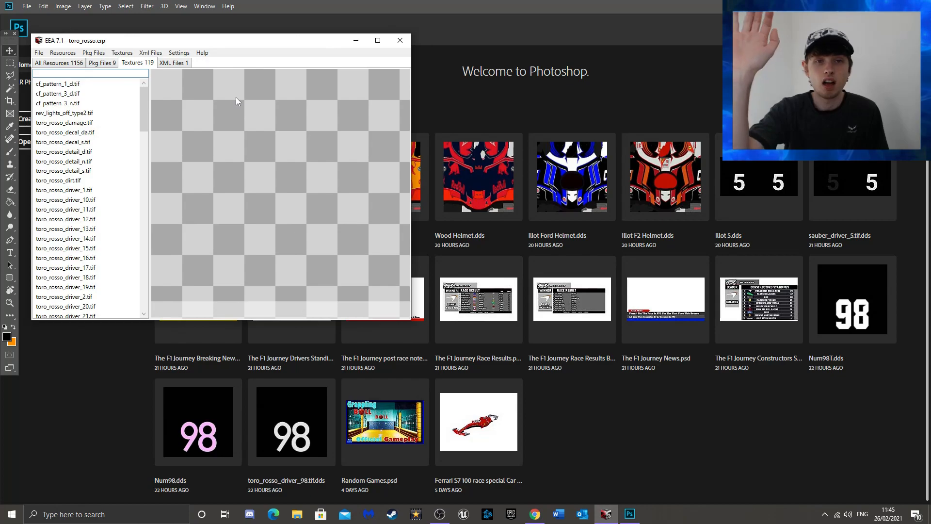
text(98)
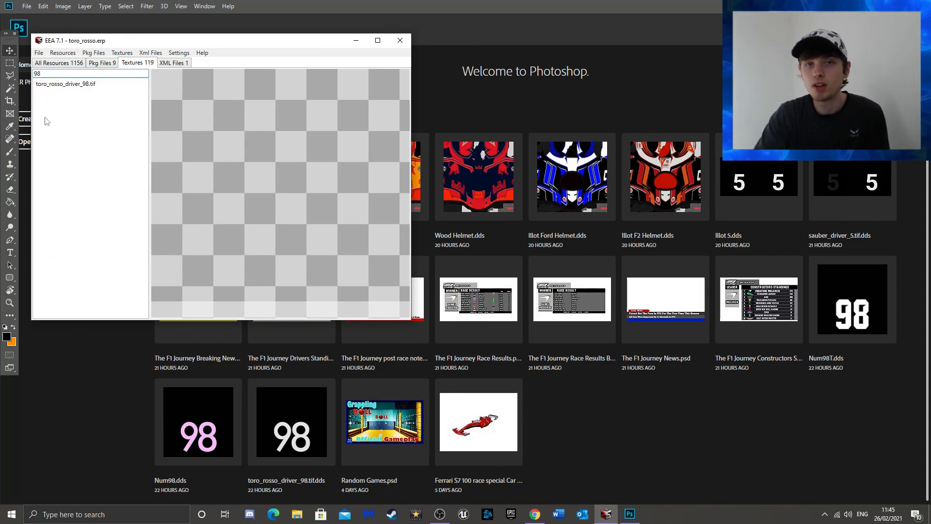
key(BackSpace)
key(BackSpace)
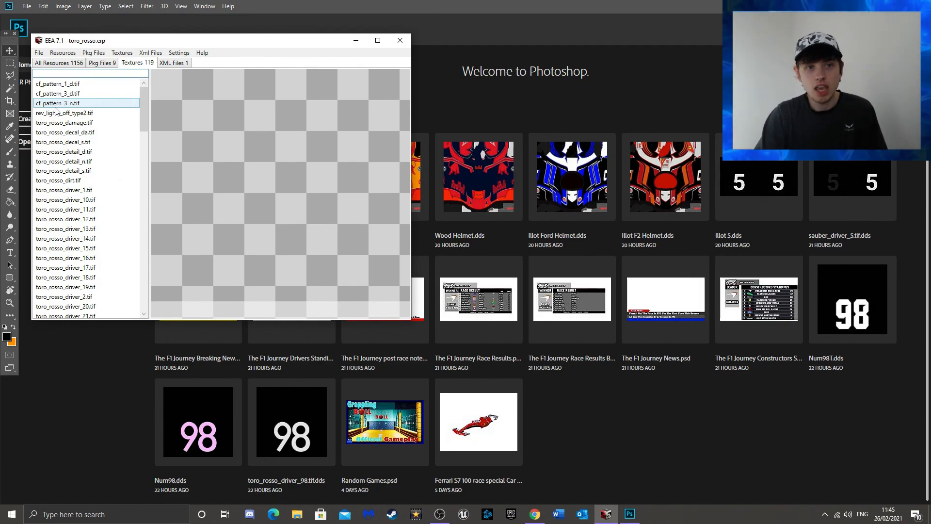
text(23)
click(58, 84)
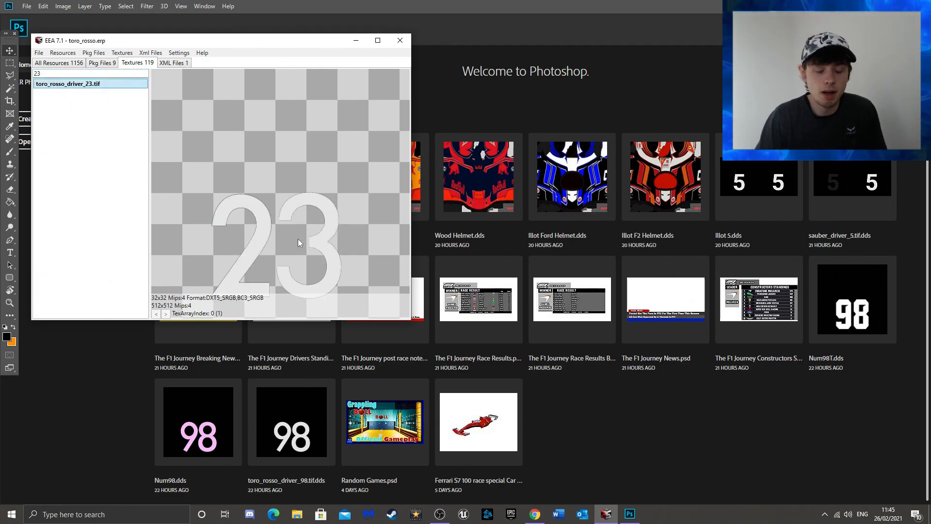
click(48, 73)
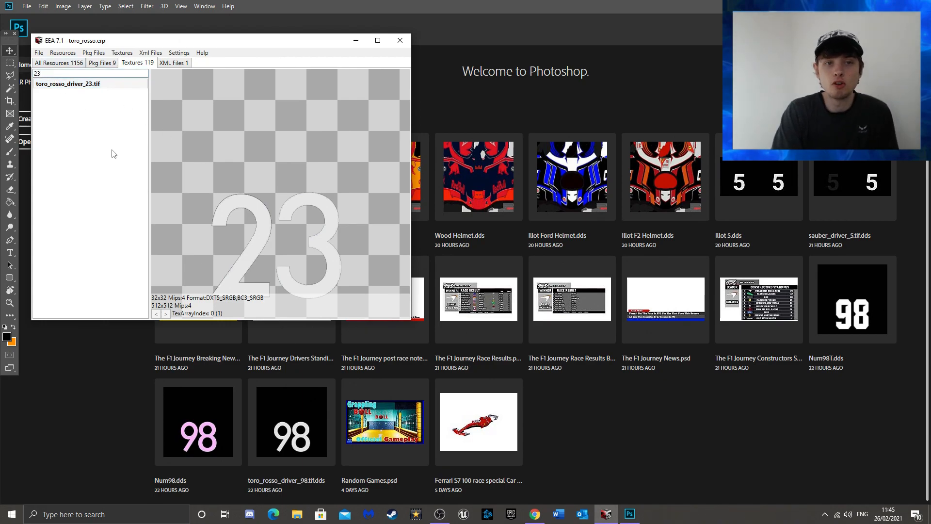
key(BackSpace)
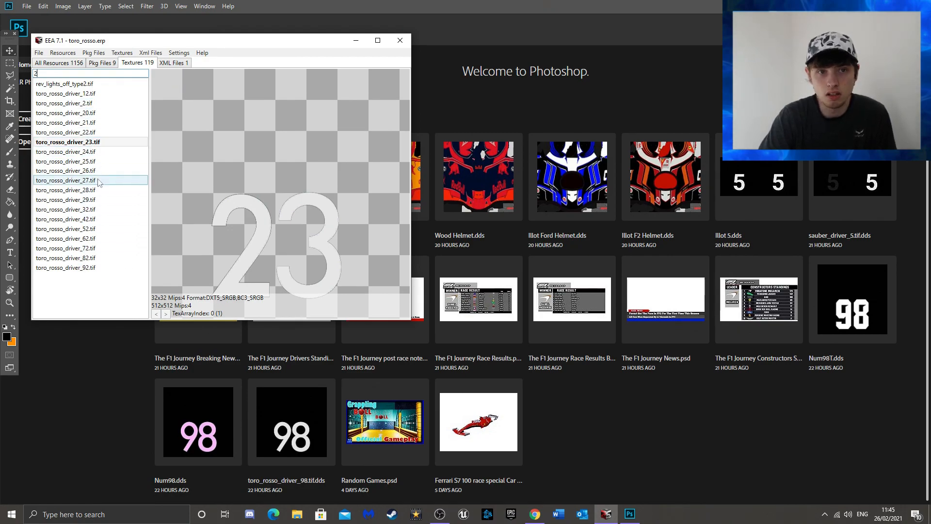
click(77, 103)
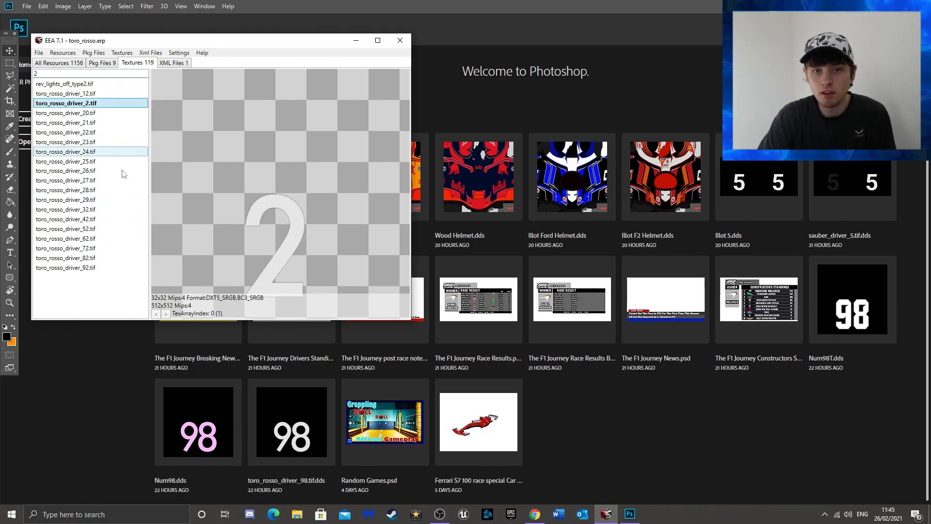
- Find the toro_rosso_driver_98.tif texture by filtering for 98 and export it as a DDS file to the Desktop
drag(44, 73, 34, 76)
text(98)
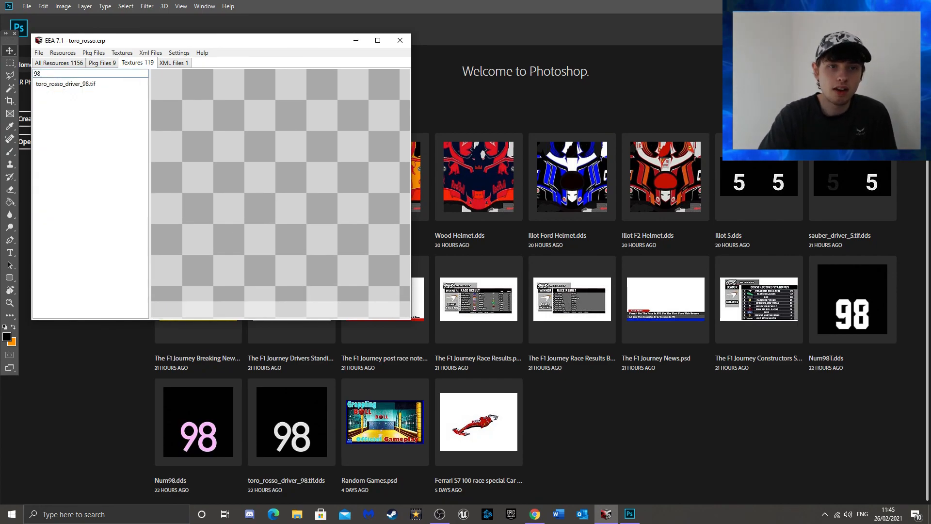
click(53, 84)
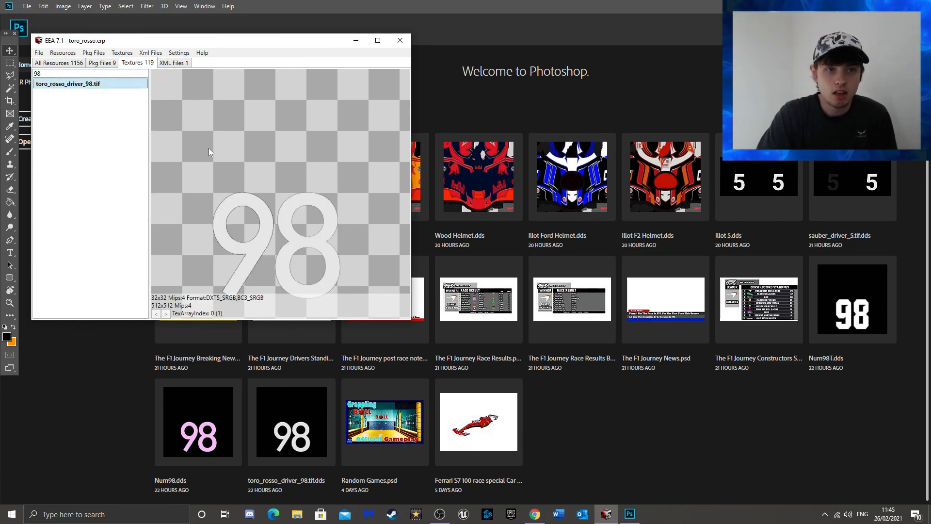
click(123, 56)
click(135, 64)
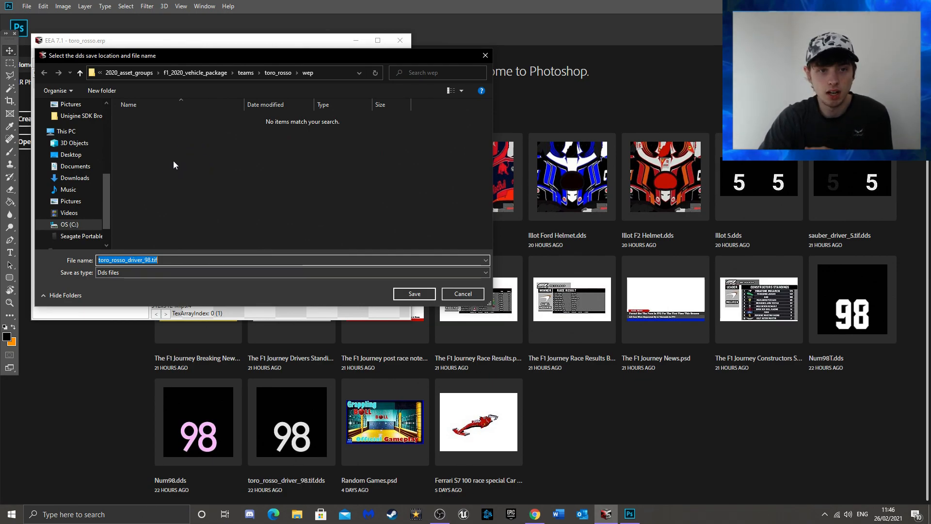
click(71, 155)
click(411, 294)
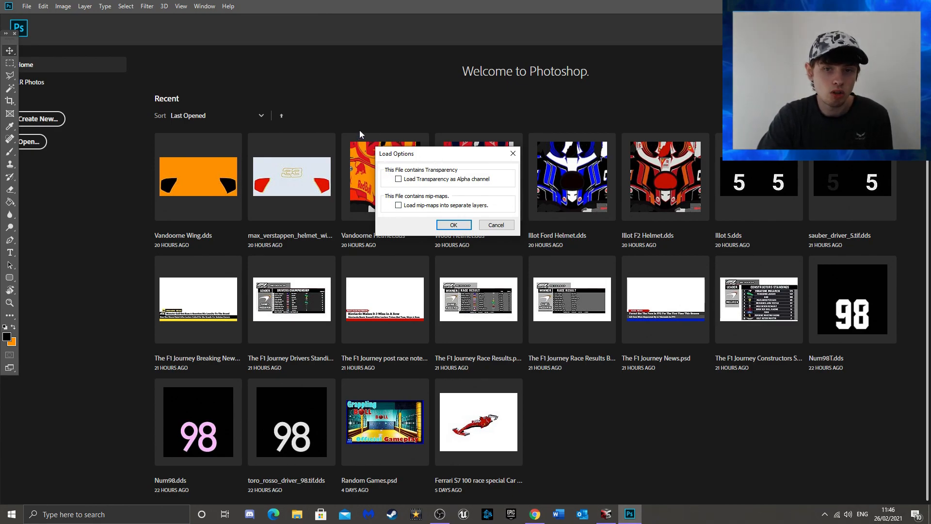
- In Photoshop, load the exported 98 texture with transparency as an alpha channel and unlock its Background layer
click(398, 179)
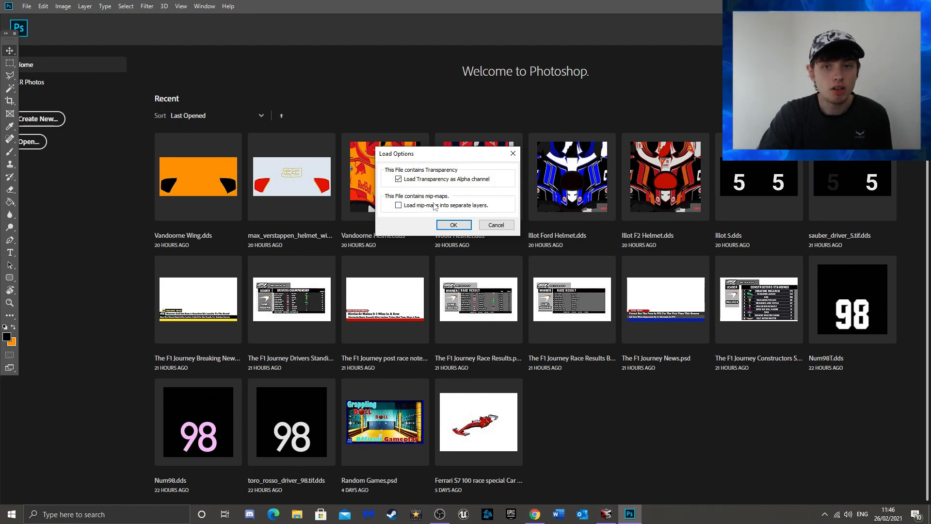
click(453, 224)
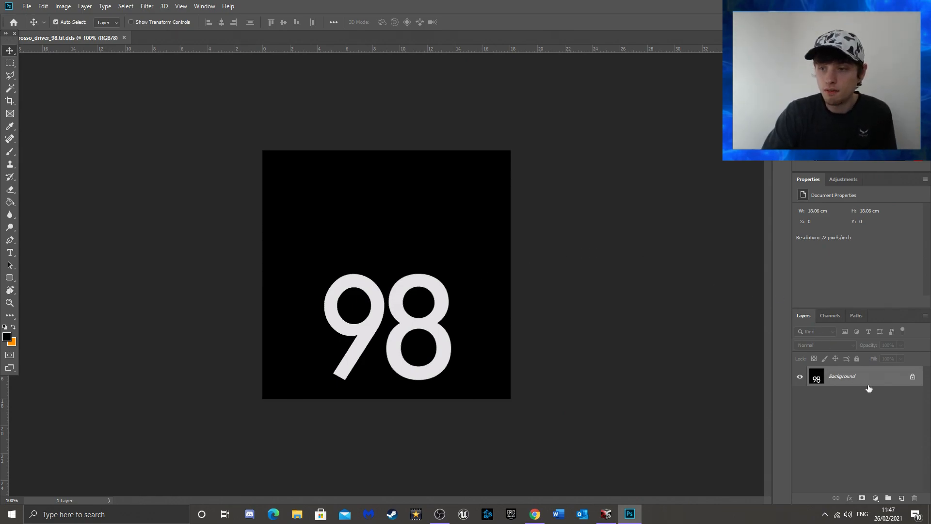
click(917, 380)
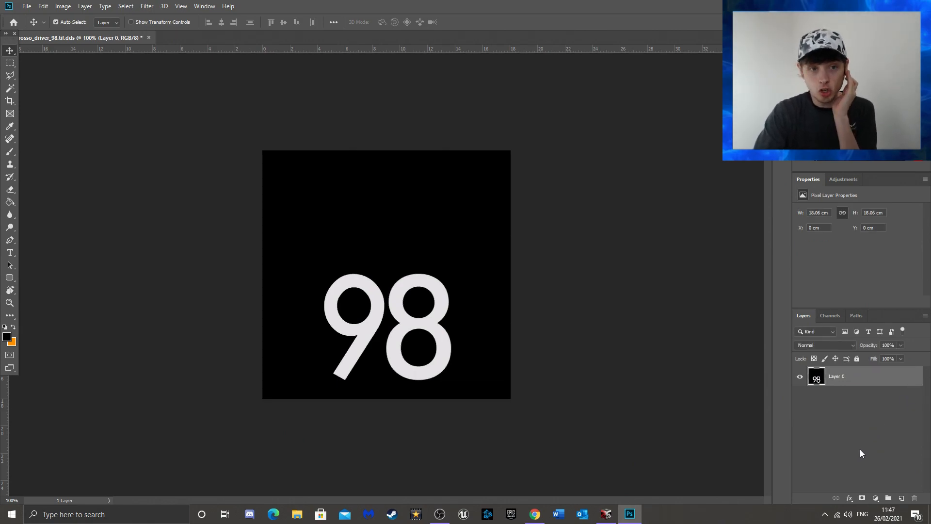
- Recolour both digits of the 98 bright green using the foreground colour and the Paint Bucket tool
click(13, 328)
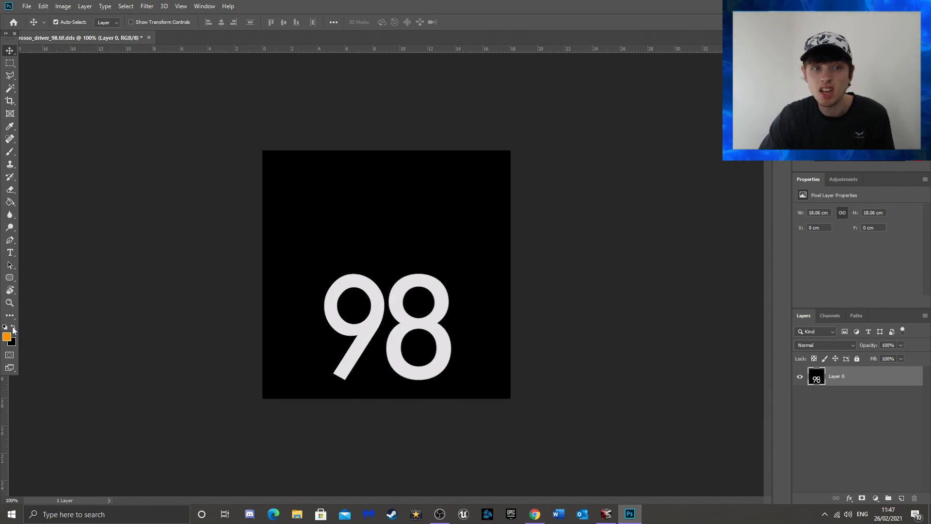
click(7, 336)
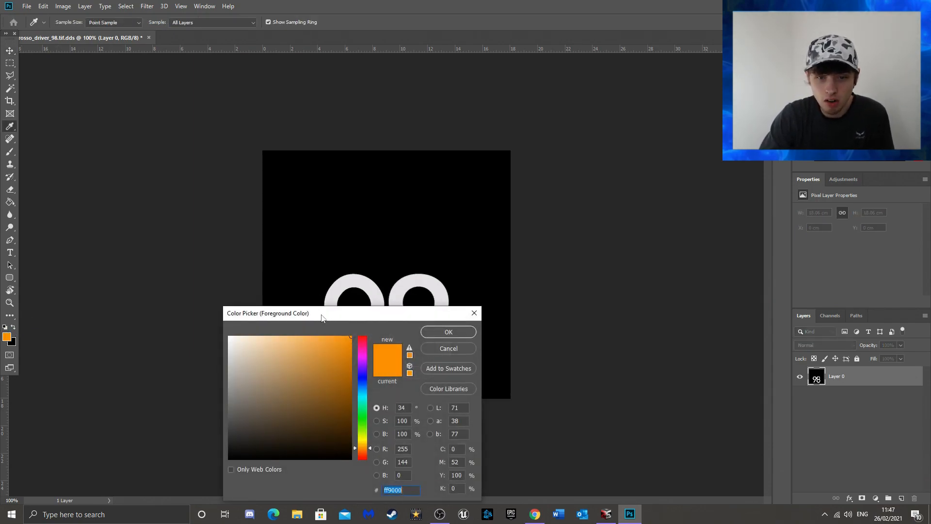
click(363, 423)
click(448, 333)
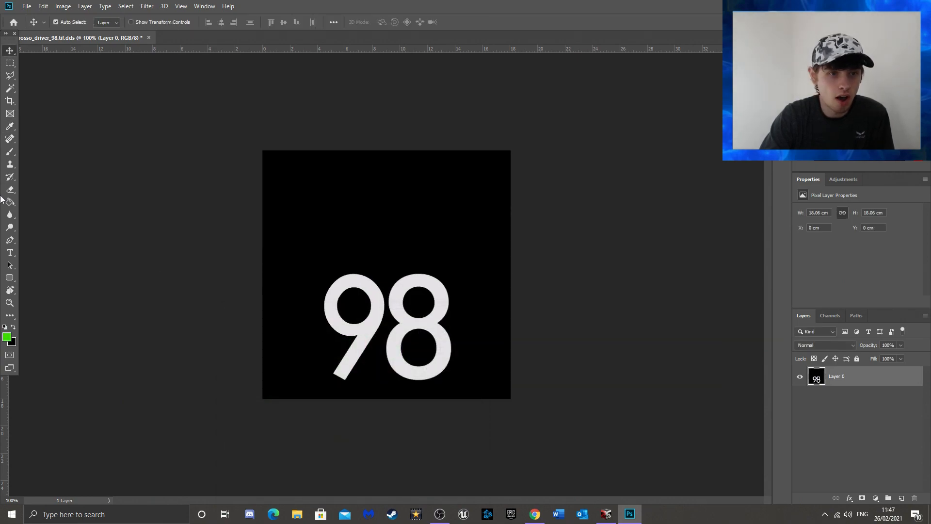
click(10, 201)
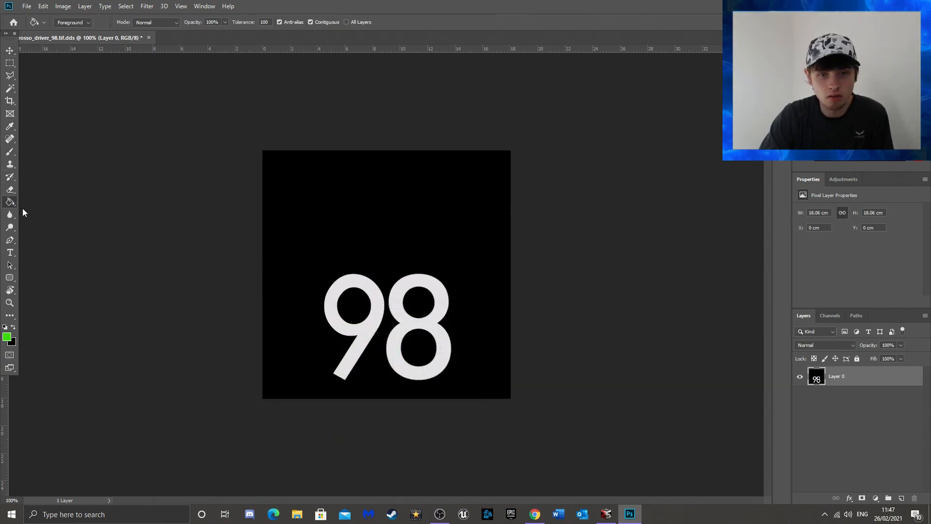
click(330, 298)
click(399, 324)
click(10, 50)
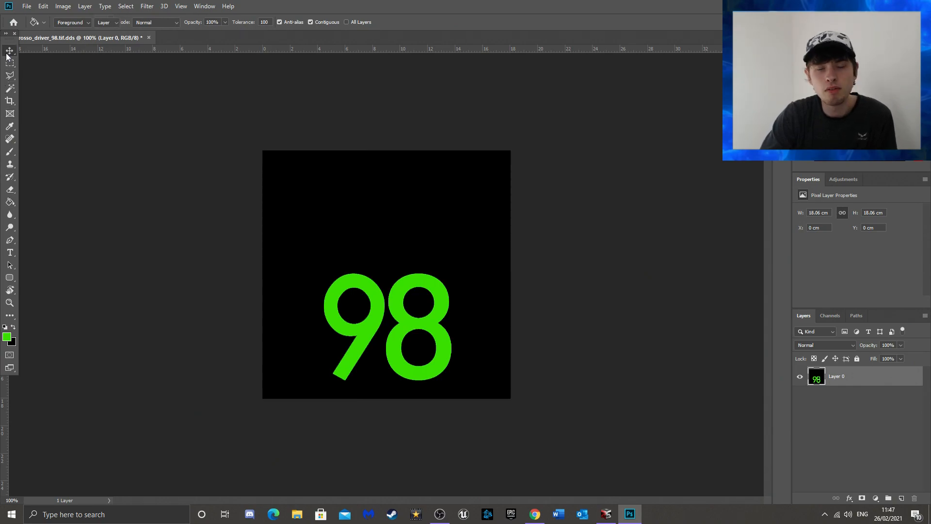
- Save the green texture to the Desktop as DDS file Num98, with texture type Color + Alpha, BC3 compression and auto-generated mip maps
click(43, 6)
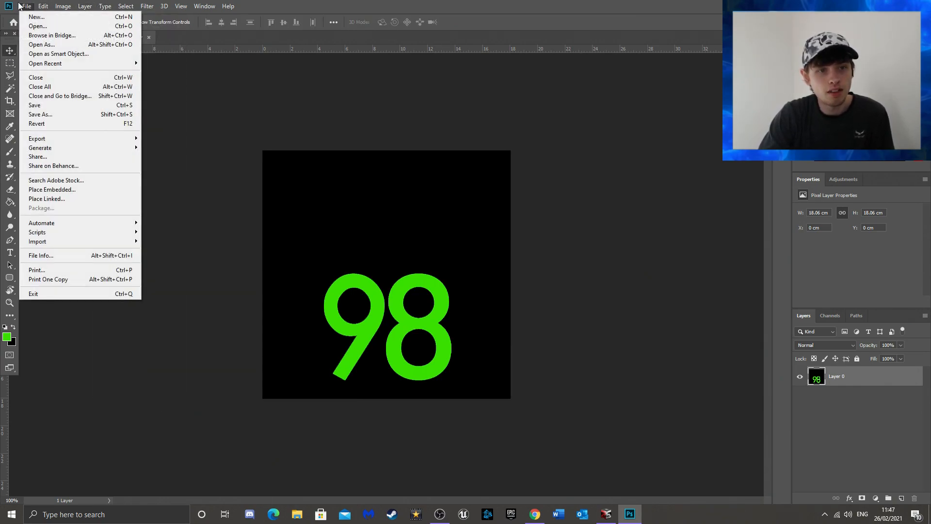
click(49, 115)
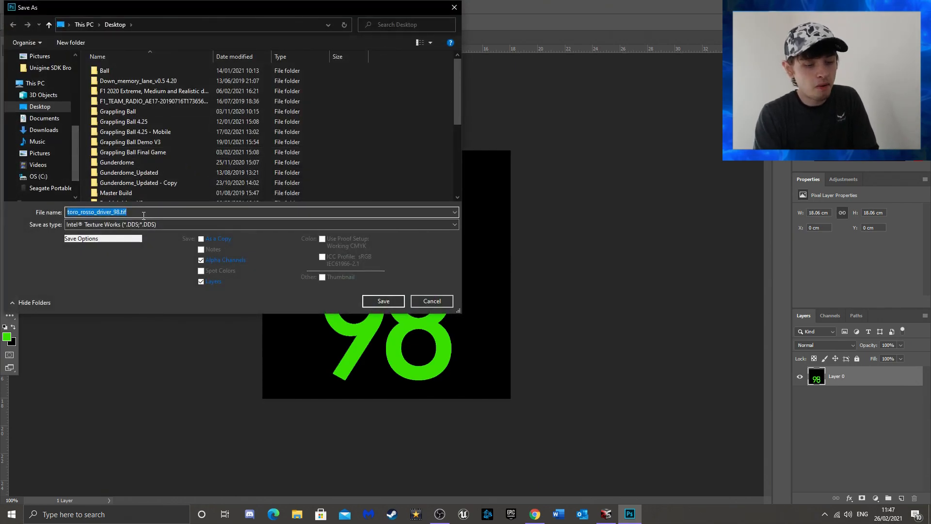
text(Num98)
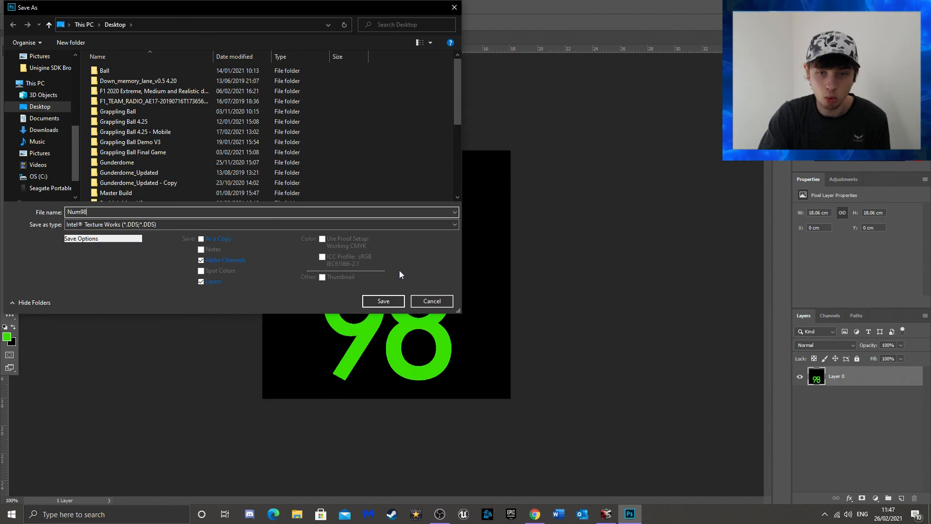
click(381, 301)
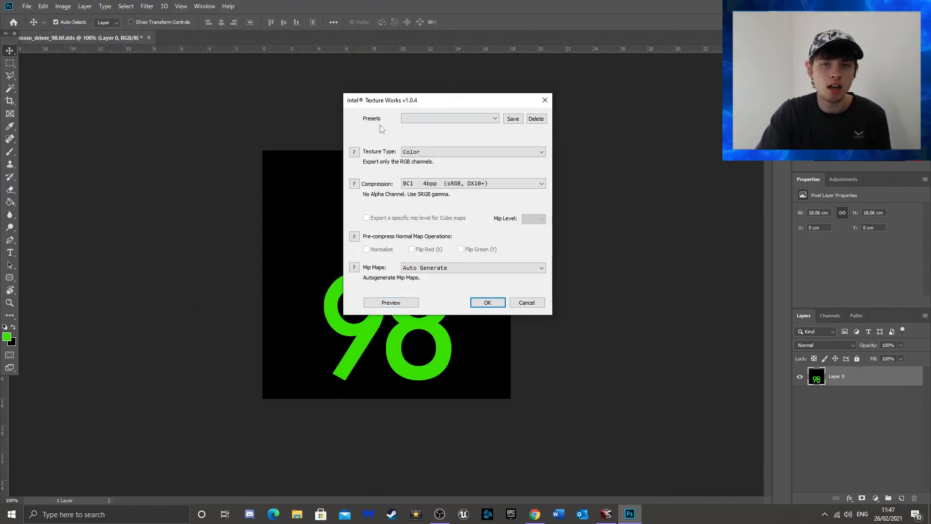
click(450, 155)
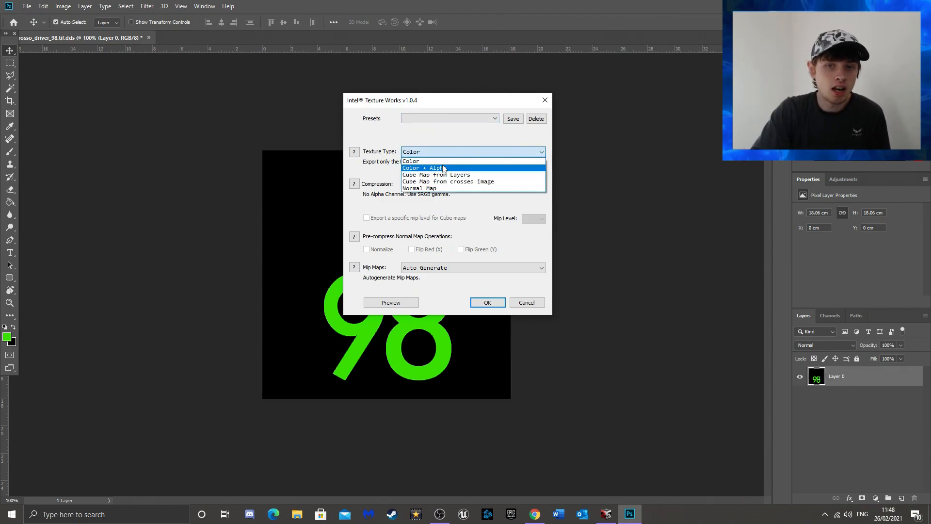
click(443, 164)
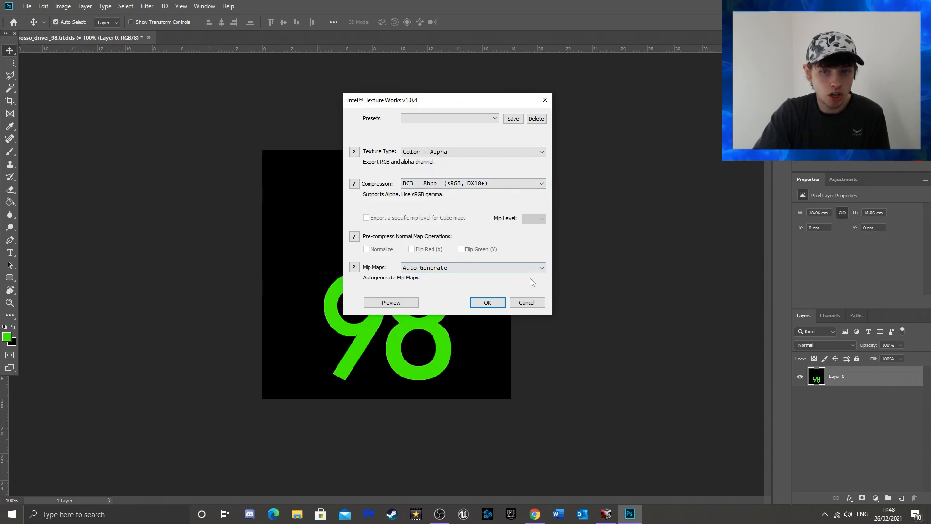
click(488, 303)
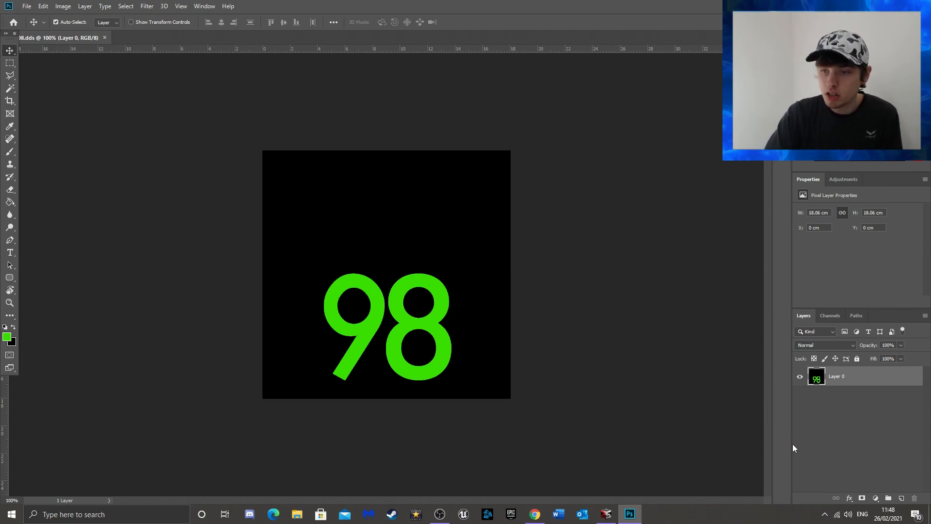
- Add a new layer and place the text 98 on it in NCAA Michigan St Spartans at 47 pt, above the large number
click(901, 498)
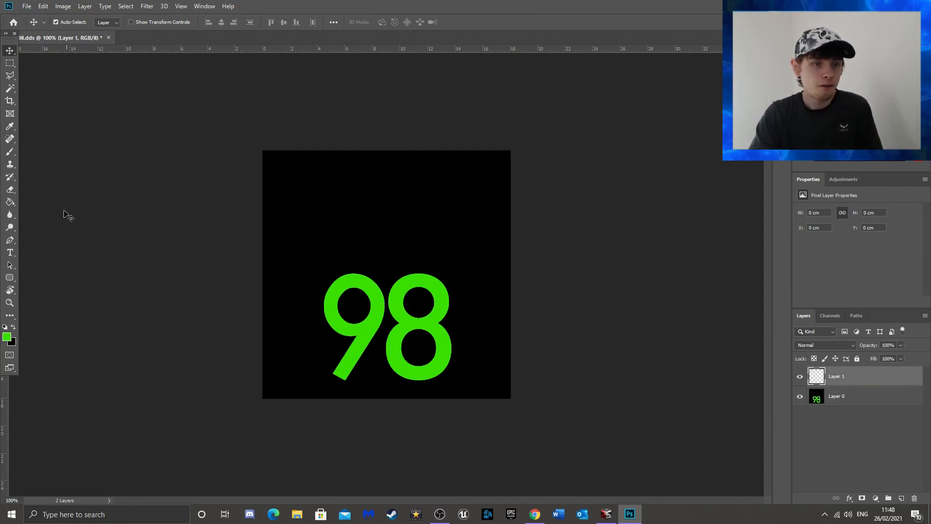
click(9, 253)
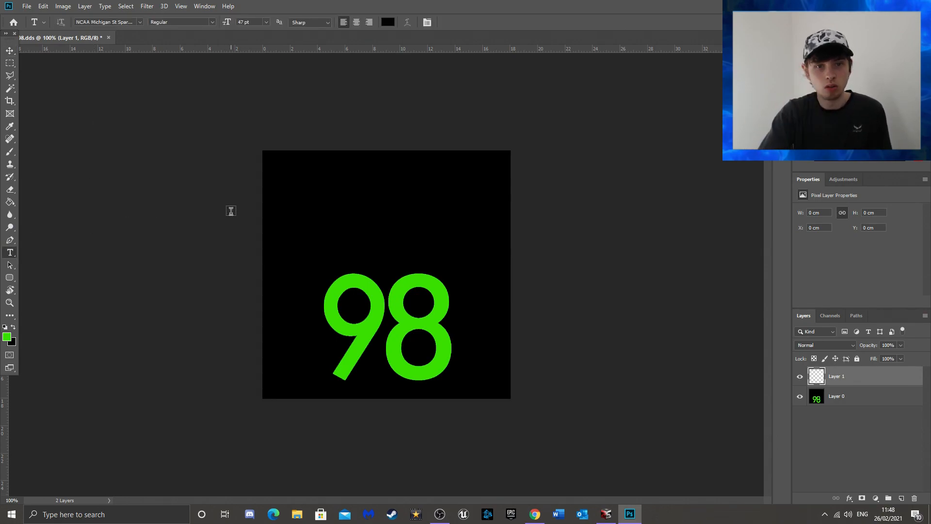
click(302, 202)
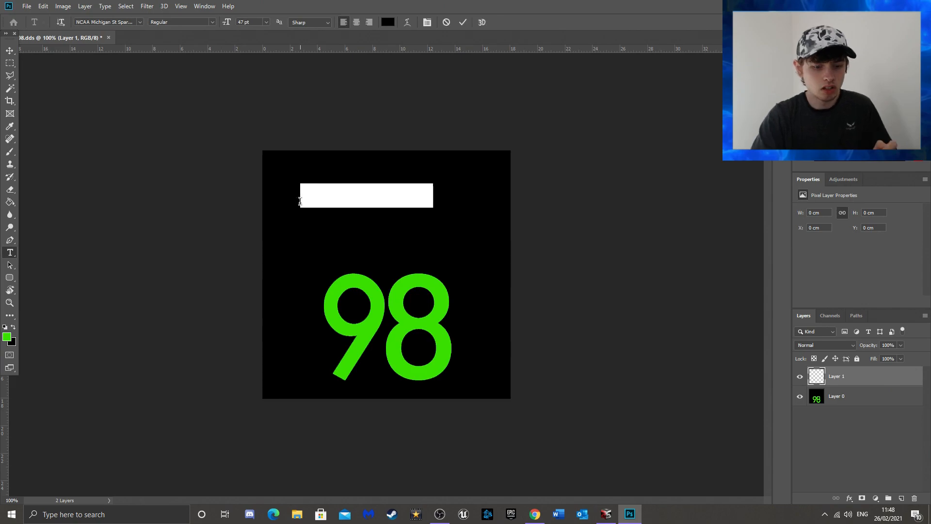
right_click(301, 204)
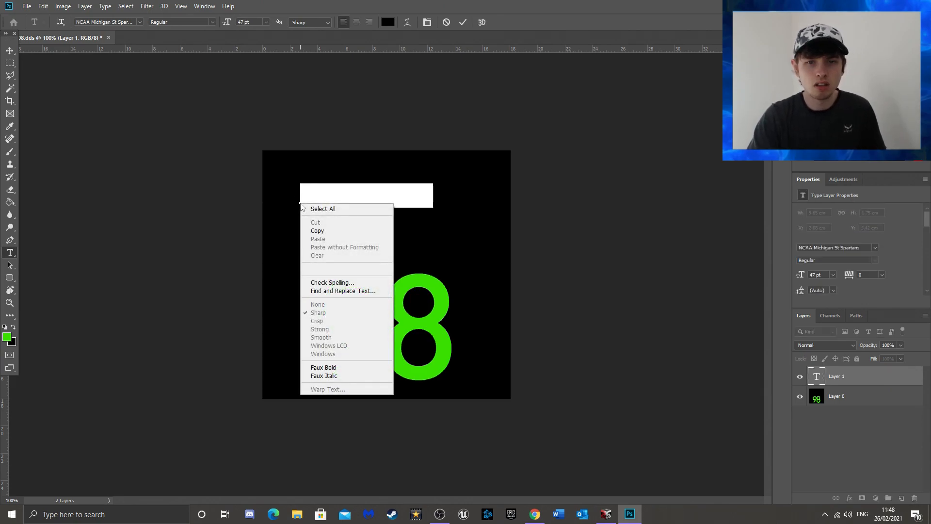
click(311, 184)
click(317, 184)
drag(442, 196, 183, 218)
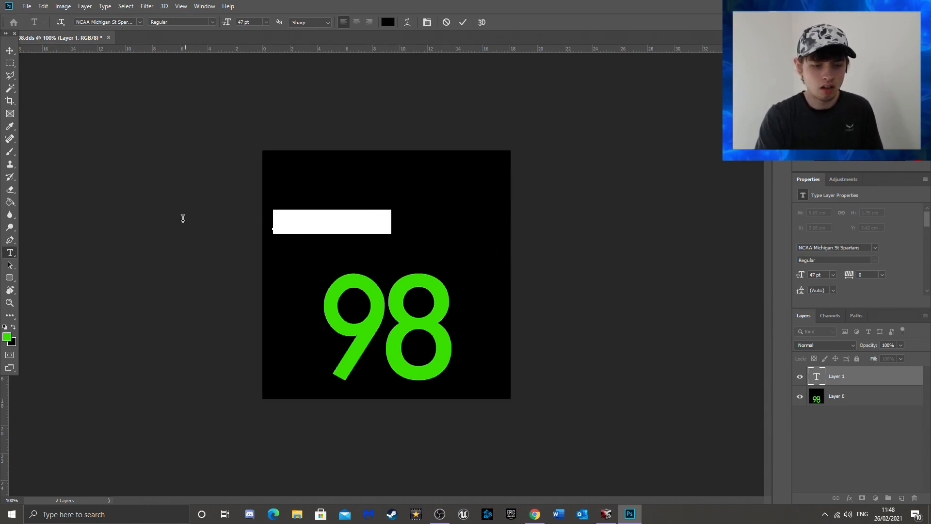
key(BackSpace)
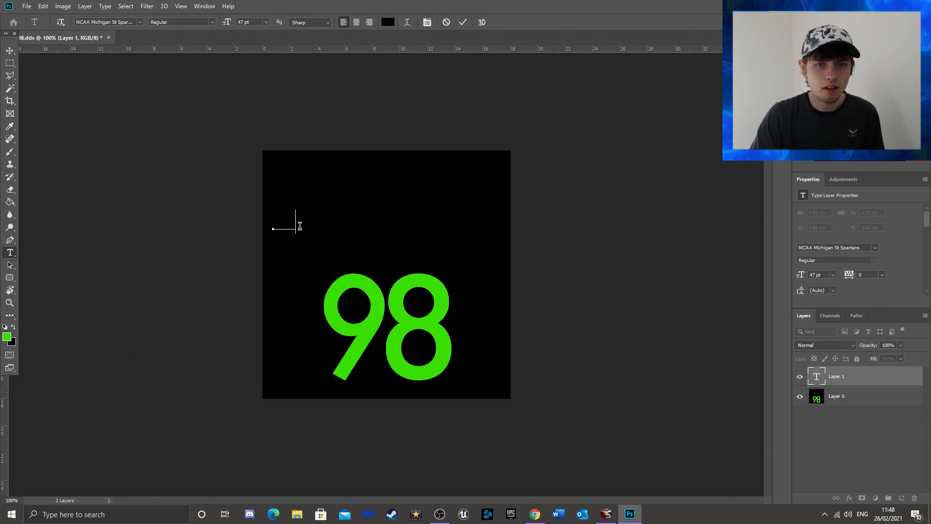
- Colour the small 98 text green and move it just above the large 9
drag(293, 221, 202, 227)
click(13, 327)
click(13, 327)
click(9, 50)
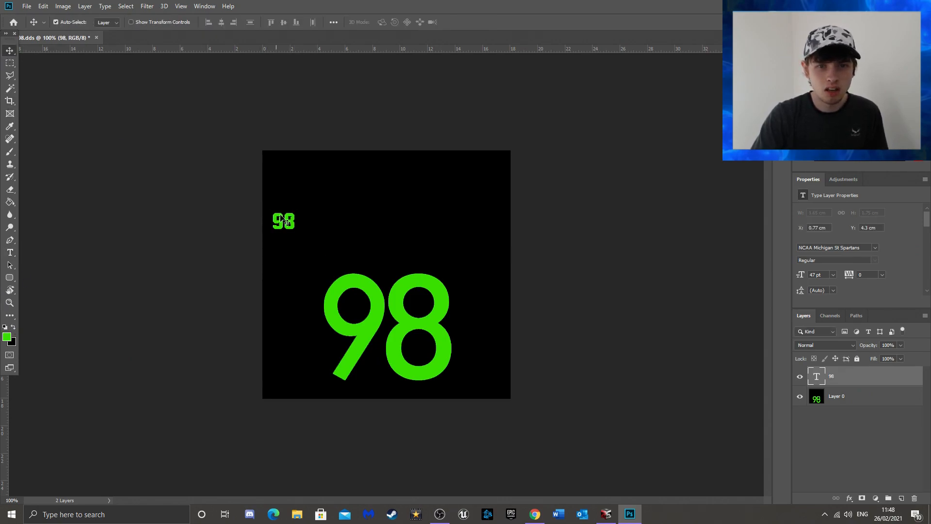
drag(279, 222, 328, 263)
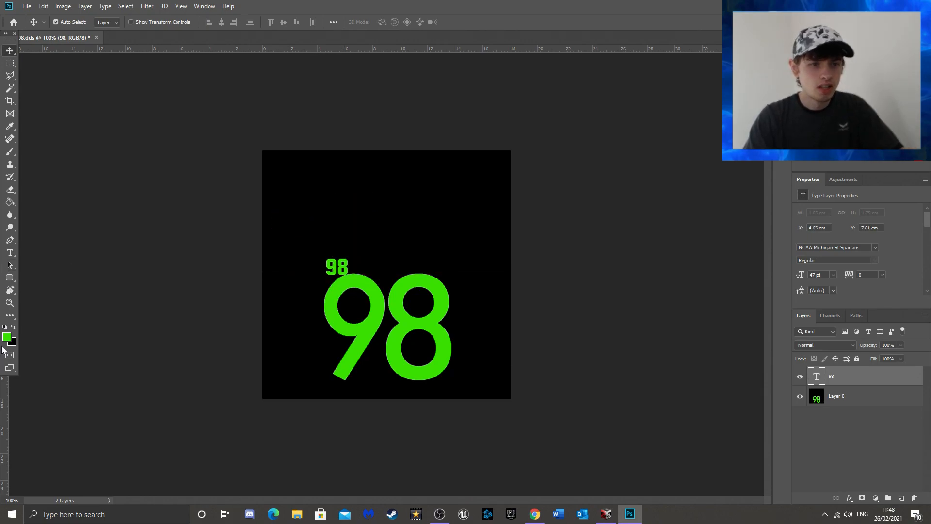
- Recolour the small 98 text white with the colour value ffffff
click(10, 253)
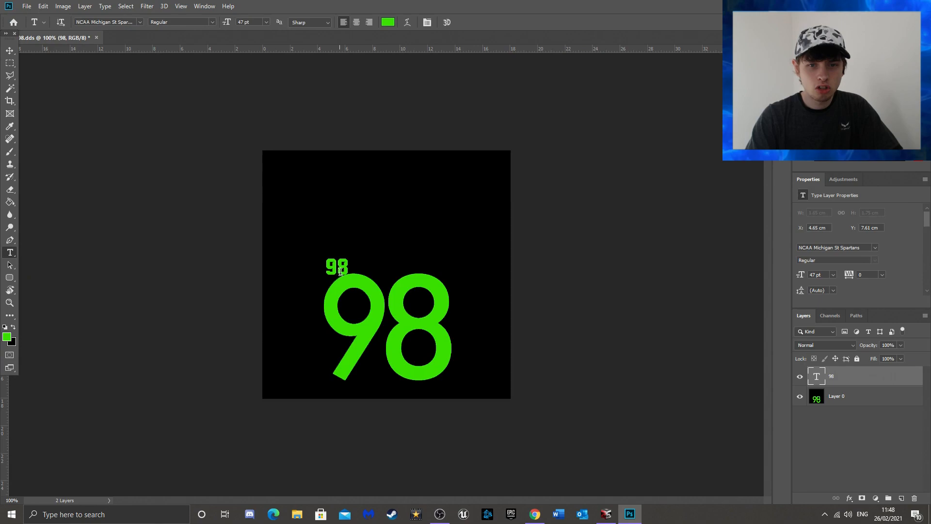
drag(346, 268, 309, 273)
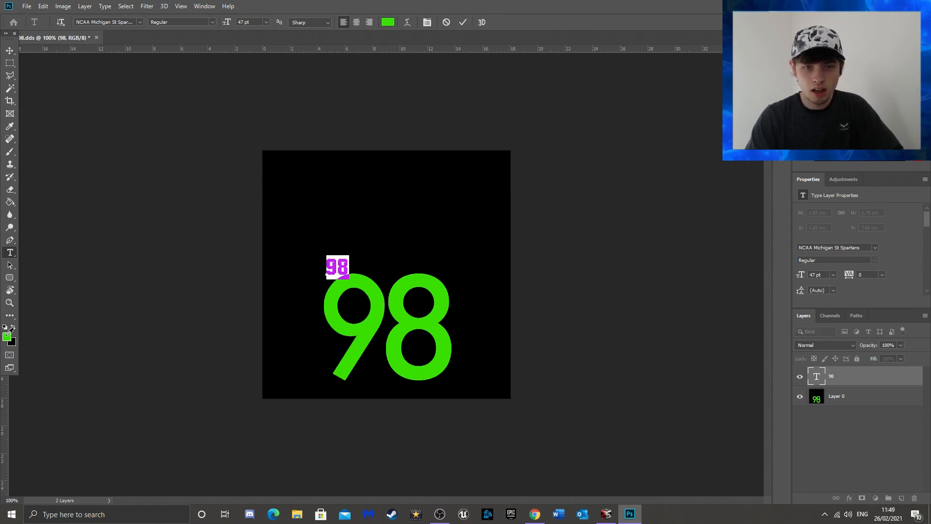
click(7, 337)
text(ffffff)
click(430, 334)
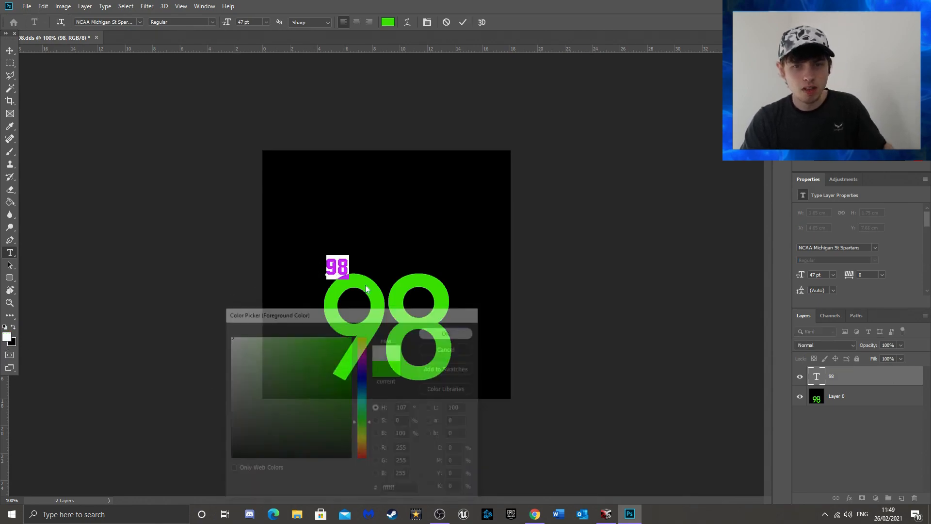
click(10, 50)
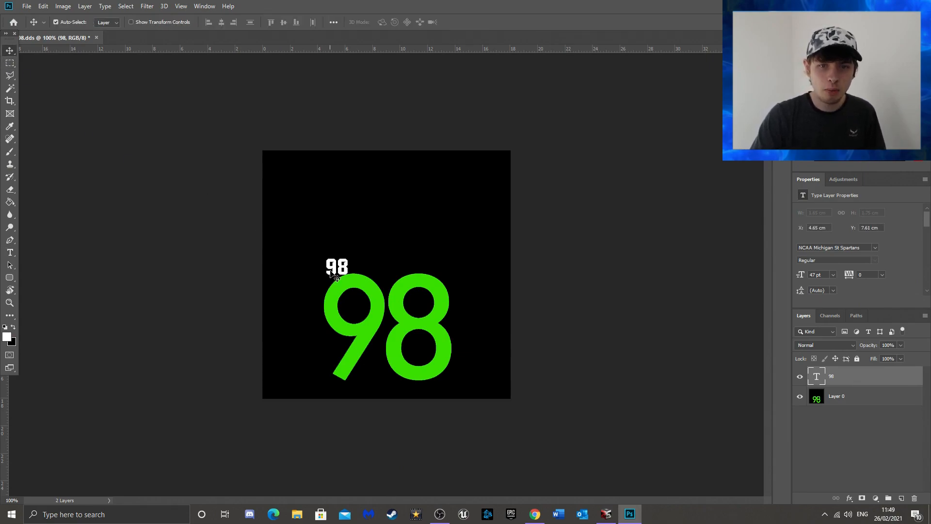
- Move the white 98 onto the green number, enlarge it to about 645% and position it over the green digits
drag(342, 285, 388, 312)
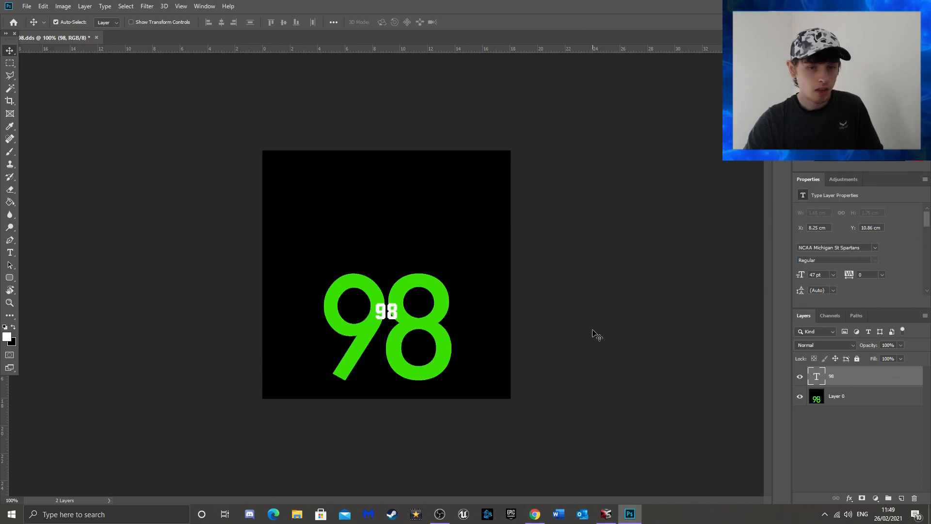
drag(381, 316, 502, 422)
key(ctrl+t)
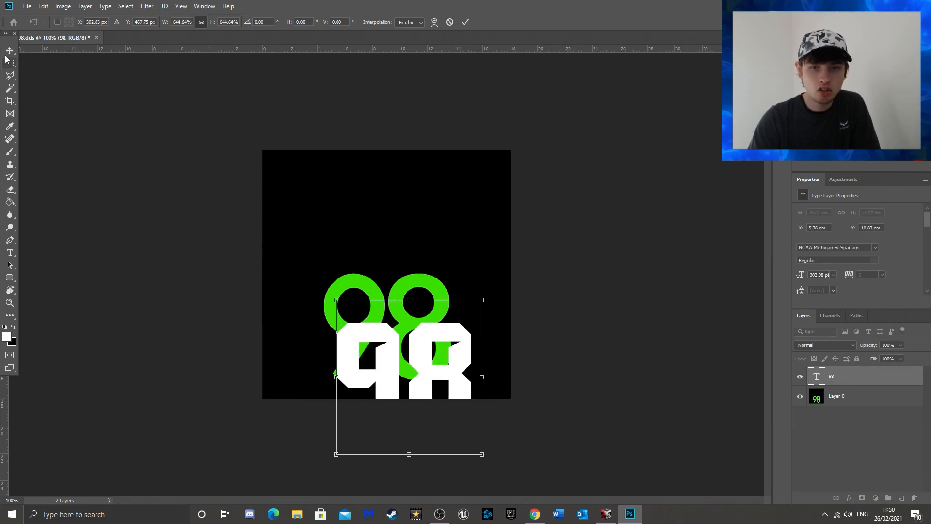
click(9, 51)
drag(377, 364, 361, 318)
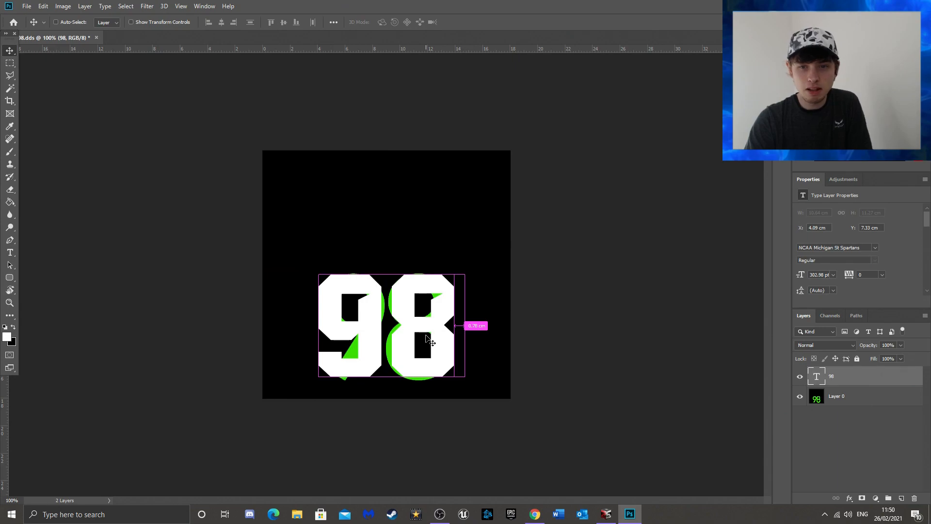
- Scale the white 98 down slightly to about 292 pt and centre it over the green digits
key(ctrl+t)
drag(462, 254, 449, 270)
drag(408, 332, 412, 322)
drag(455, 392, 465, 403)
drag(436, 357, 432, 360)
click(10, 51)
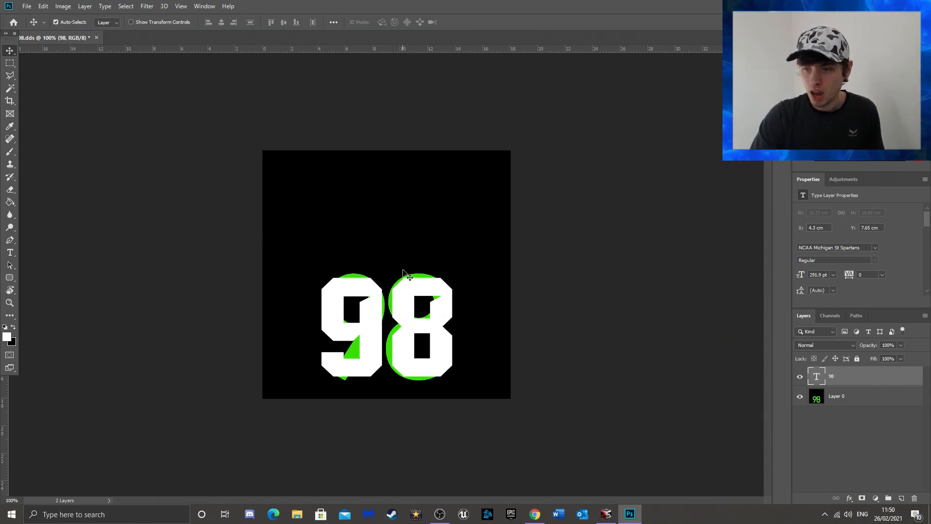
- Paint over the old green digits on Layer 0 with a black brush
click(841, 402)
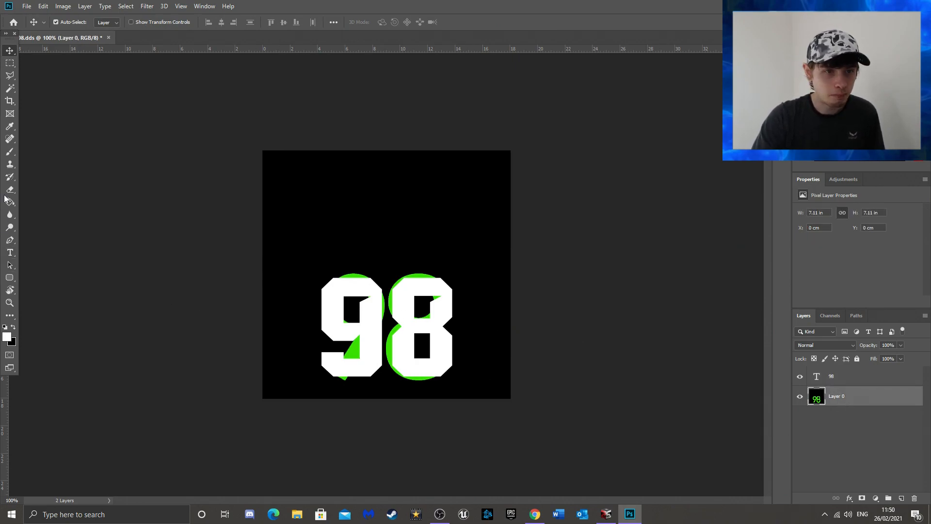
click(10, 152)
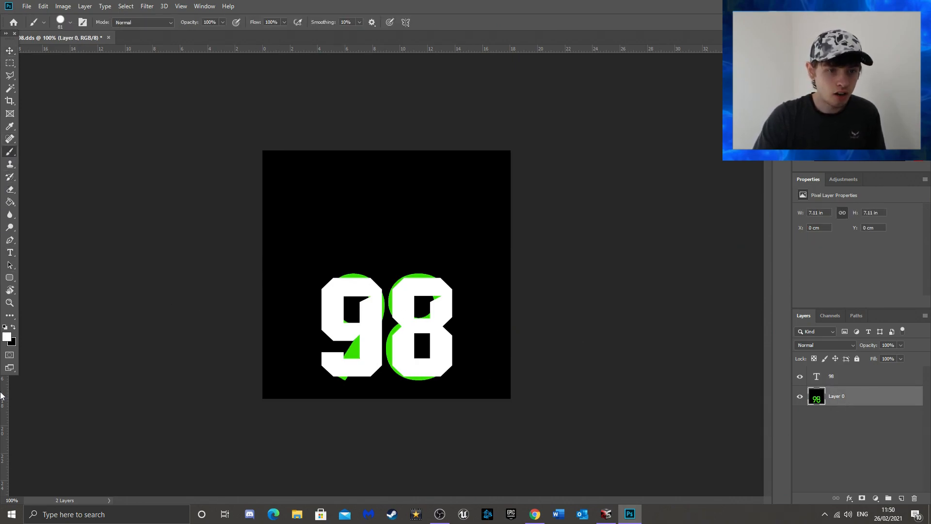
click(13, 327)
mouse_move(431, 277)
mouse_down()
mouse_move(286, 277)
mouse_move(572, 303)
mouse_move(672, 339)
mouse_move(508, 348)
mouse_up()
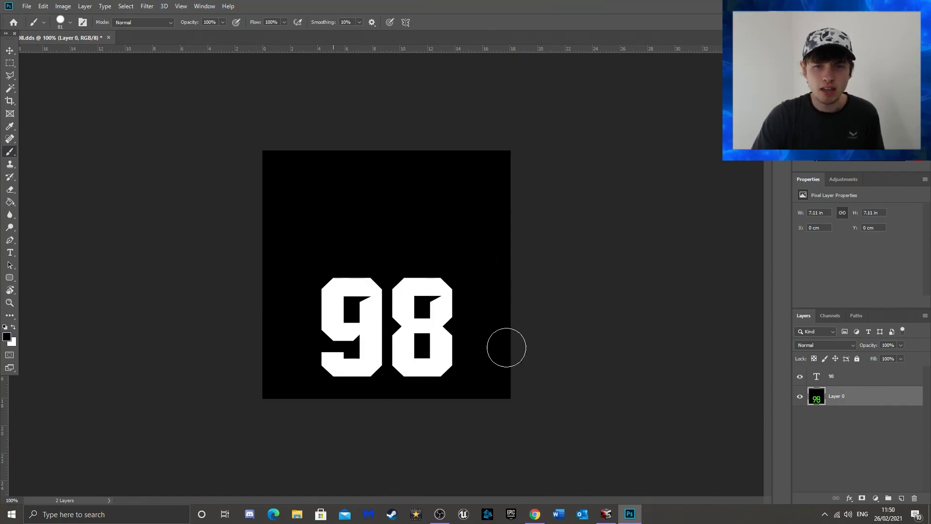
click(10, 50)
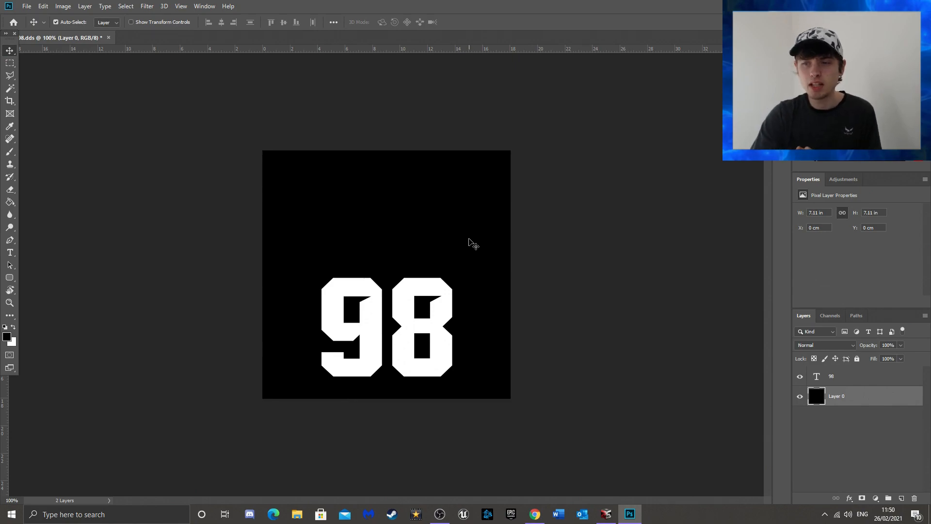
- Select the 98 text layer and compare the number's shape in the RGB channels with the Alpha 1 channel
click(851, 380)
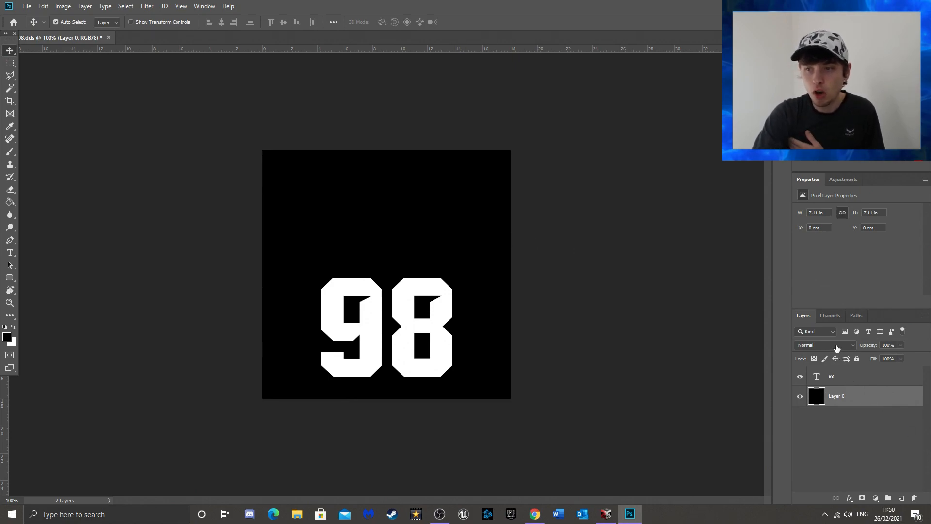
click(827, 317)
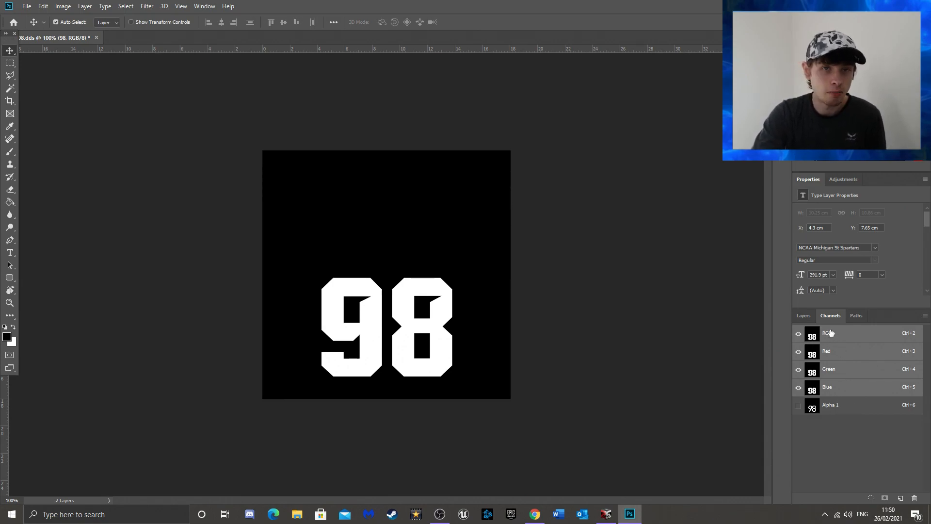
click(841, 413)
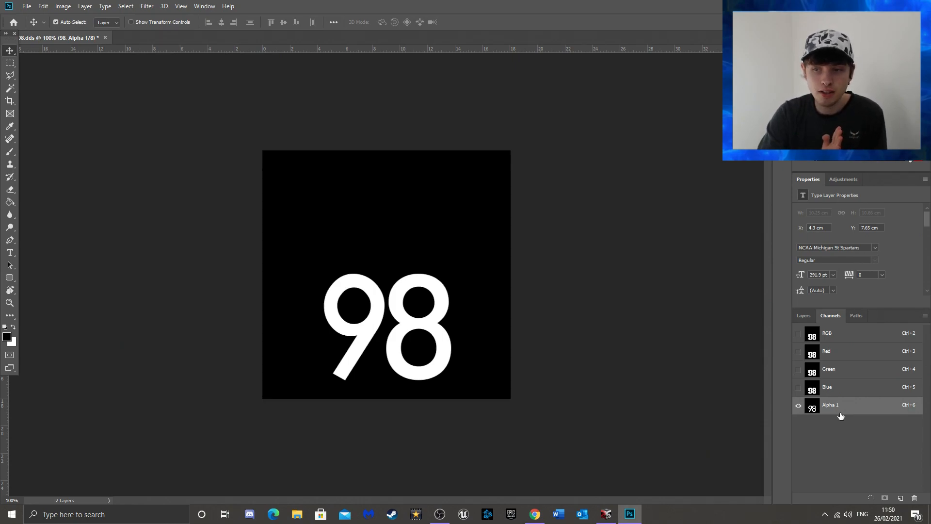
click(848, 340)
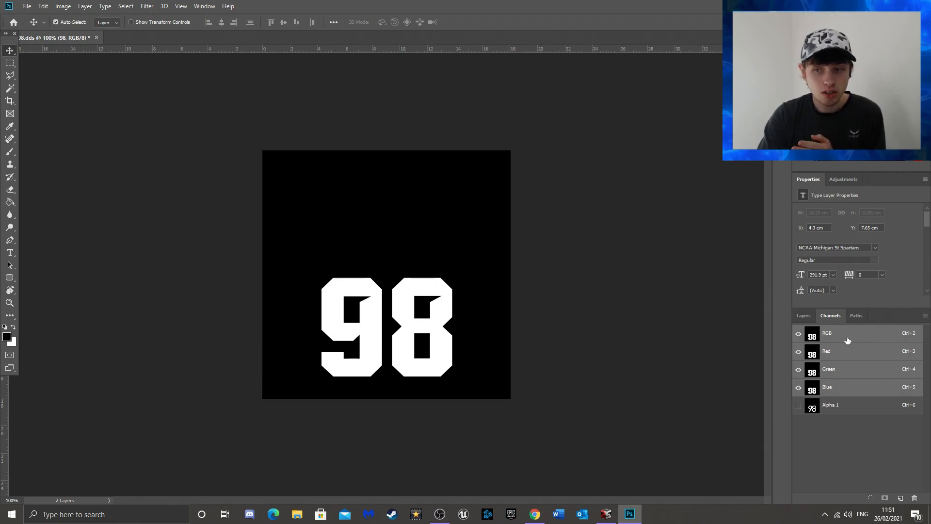
click(831, 409)
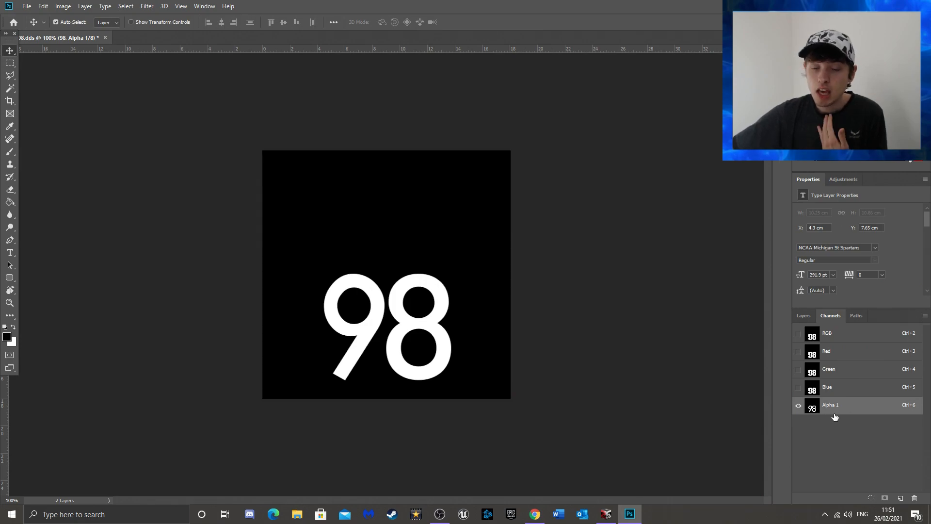
click(836, 335)
- Load the outline of the 98 text layer as a selection and display the document's channels
click(800, 320)
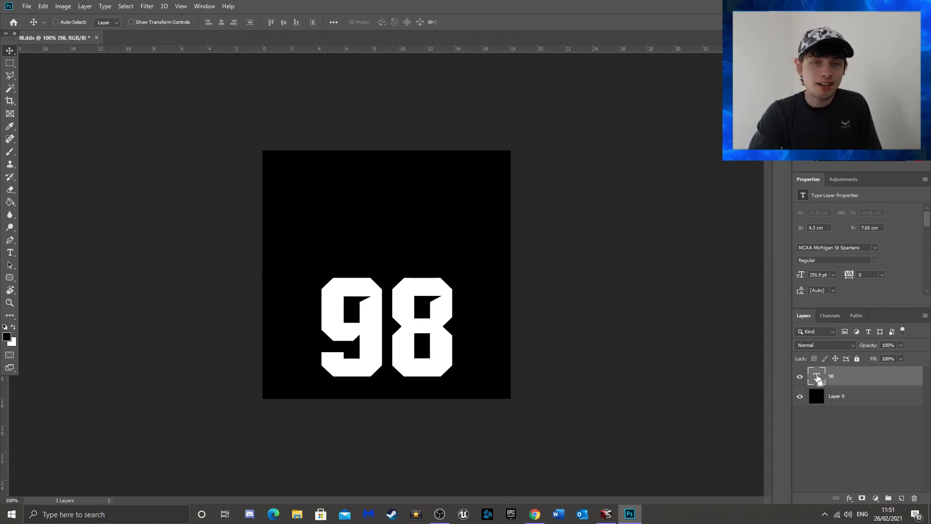
ctrl+click(818, 379)
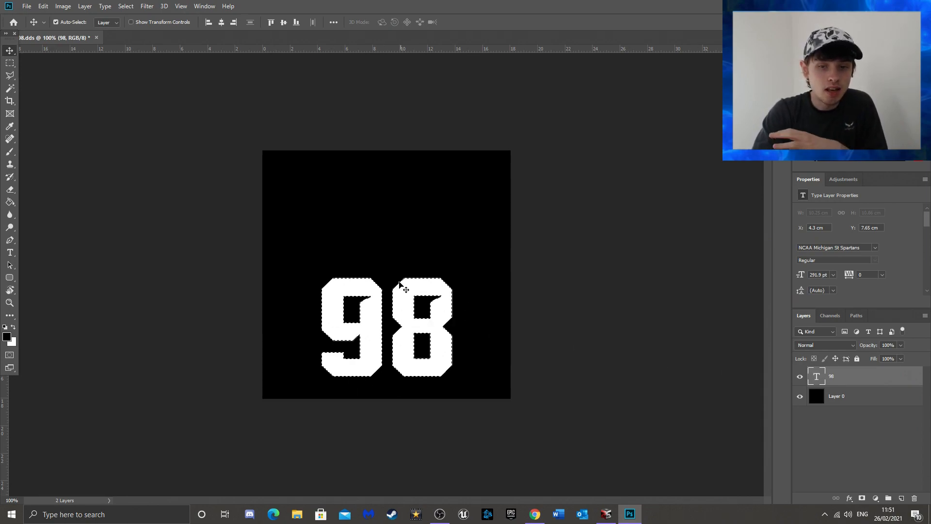
click(826, 316)
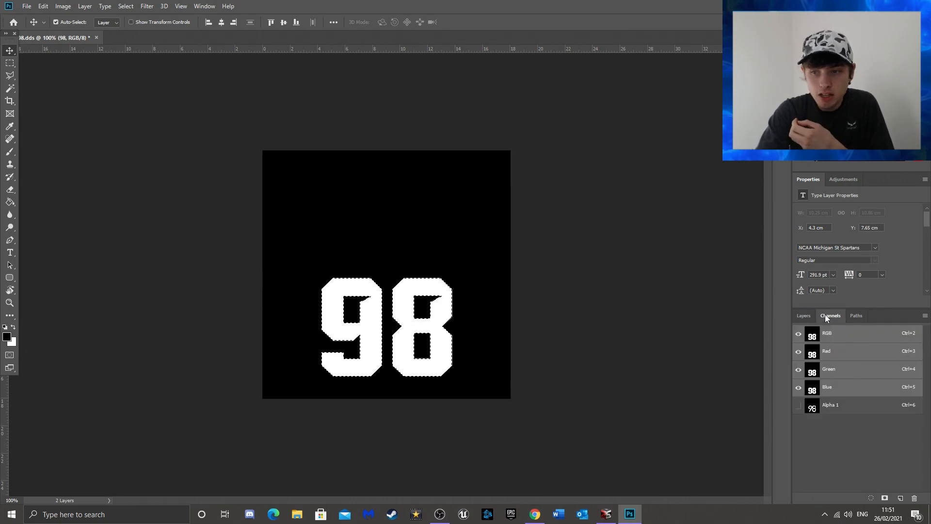
- Fill the selected outline of the new 98 with white in the Alpha 1 channel
click(853, 406)
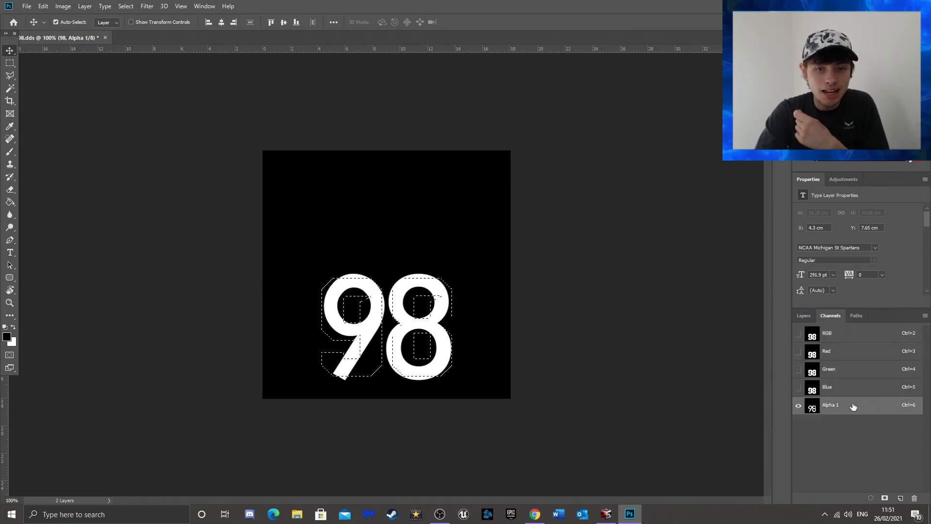
click(9, 152)
click(13, 327)
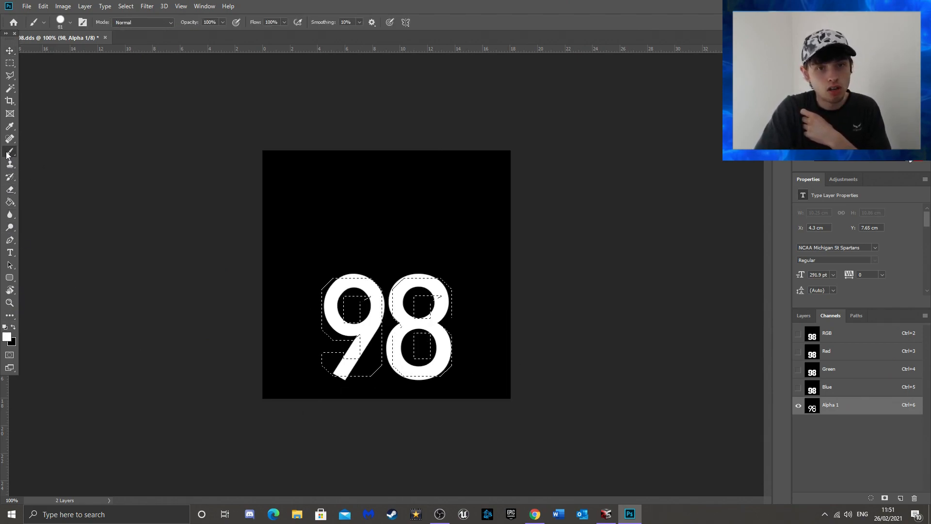
key(alt+BackSpace)
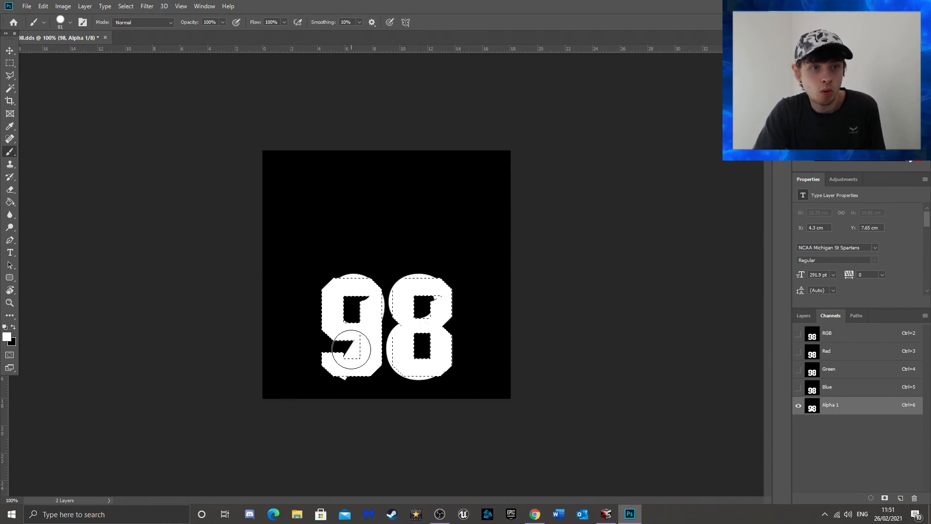
- Invert the selection and paint the remains of the old digits black in the Alpha 1 channel
click(9, 64)
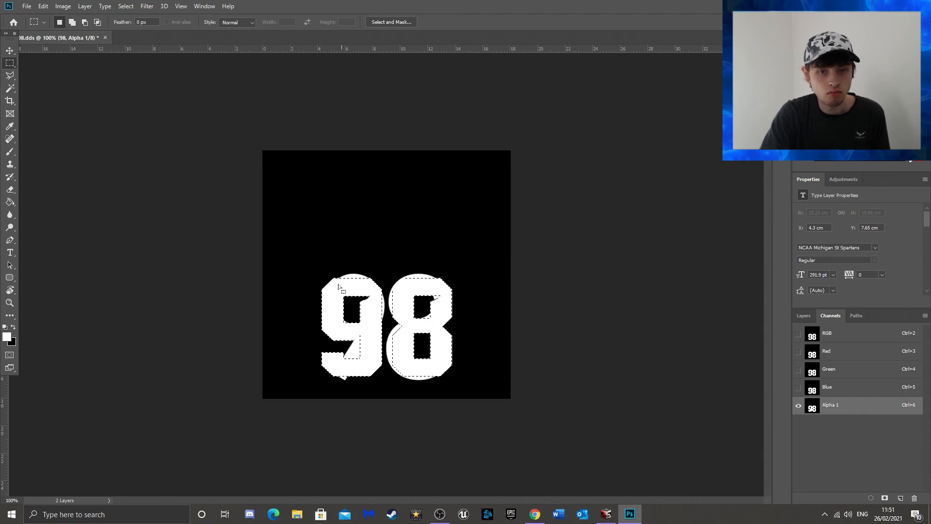
right_click(346, 290)
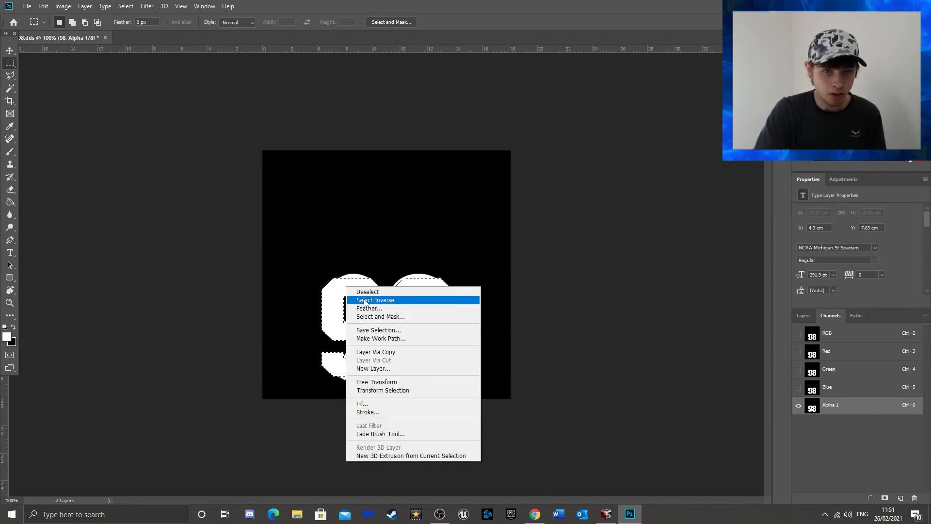
click(365, 301)
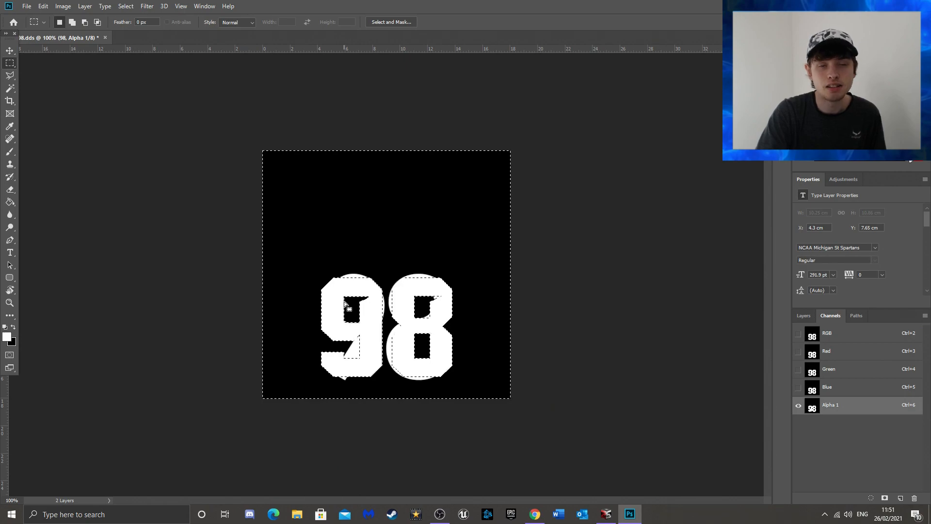
click(13, 326)
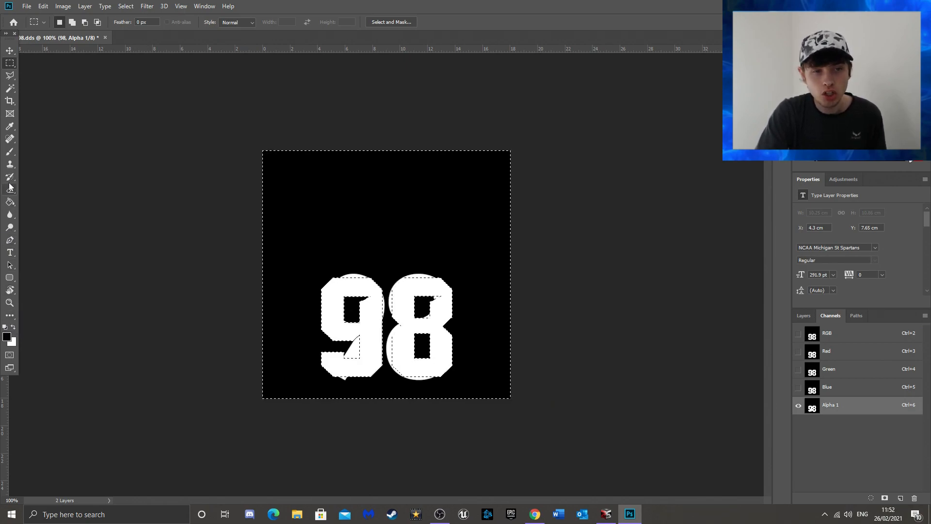
click(10, 152)
mouse_move(309, 253)
mouse_down()
mouse_move(434, 272)
mouse_move(318, 277)
mouse_move(302, 304)
mouse_move(282, 308)
mouse_move(449, 339)
mouse_move(535, 337)
mouse_move(319, 363)
mouse_move(293, 387)
mouse_up()
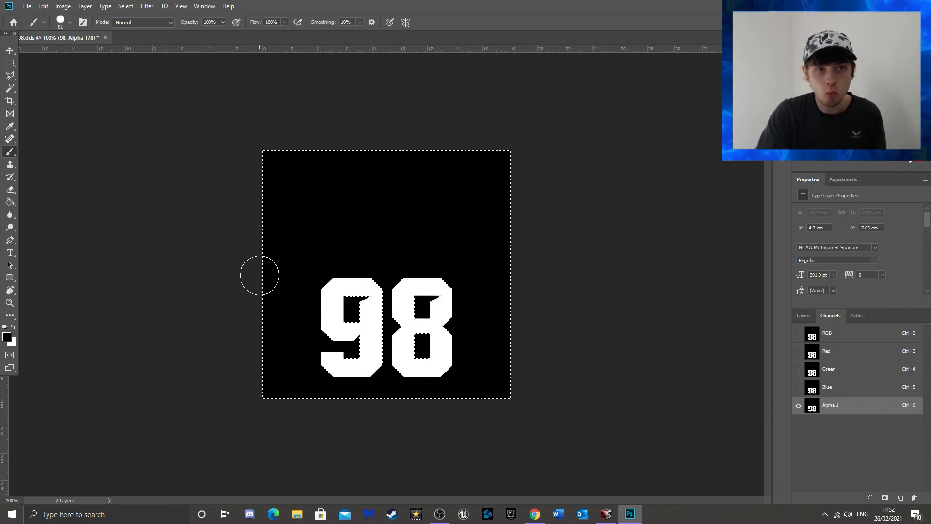
- Deselect everything, make the RGB composite active again and return to the document's layers
click(10, 63)
key(ctrl+d)
key(v)
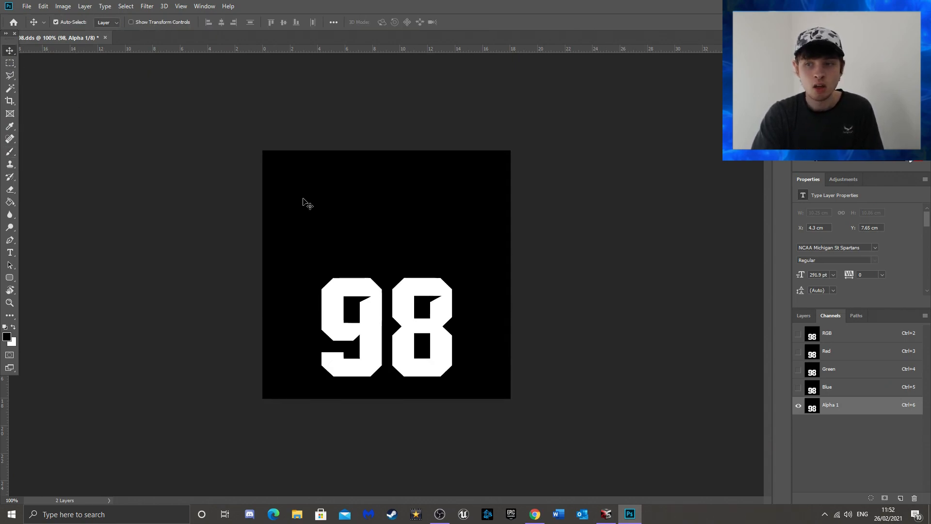
click(832, 335)
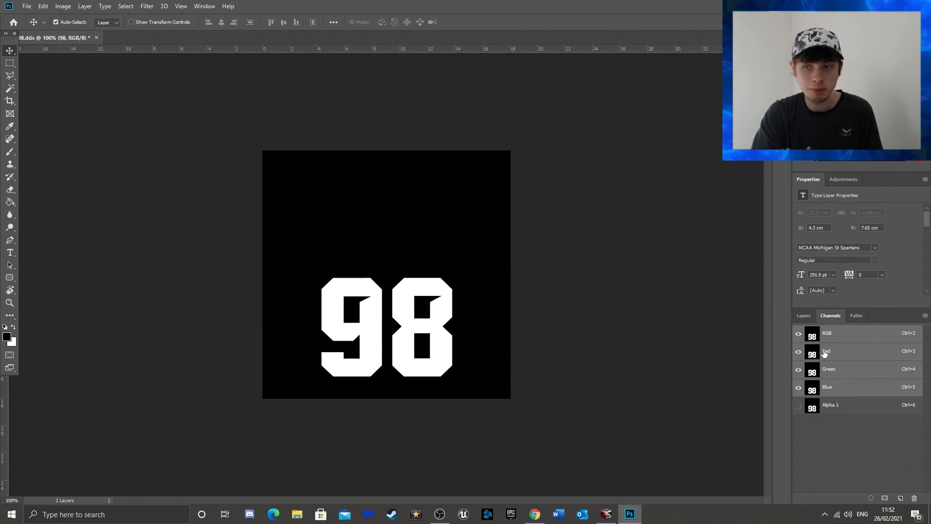
click(803, 316)
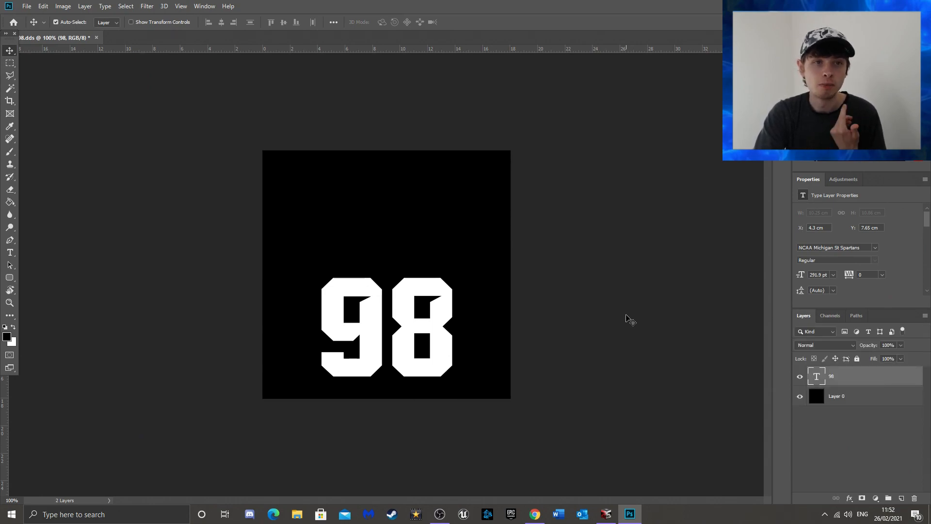
- Save the texture to the Desktop as Num98T in DDS format with Color + Alpha, BC3 8bpp (sRGB, DX10+) compression and auto-generated mip maps
click(27, 6)
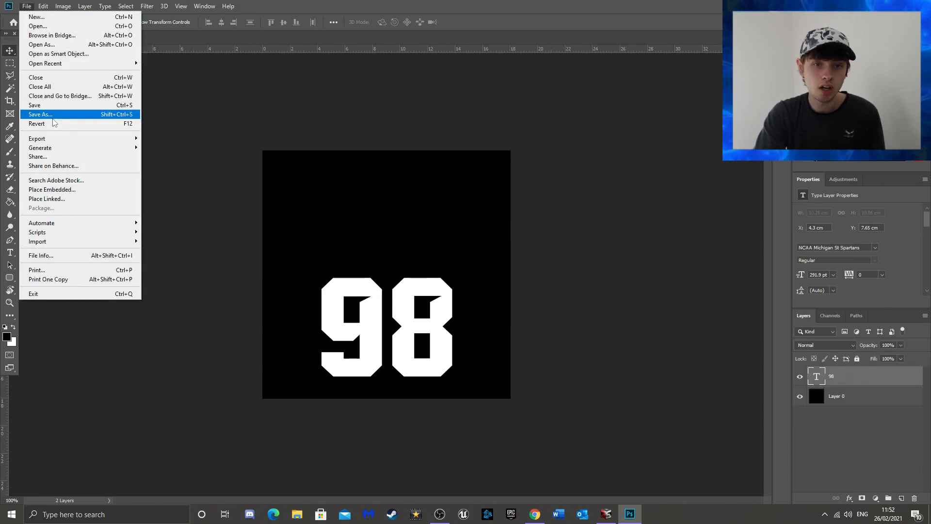
click(53, 119)
click(103, 212)
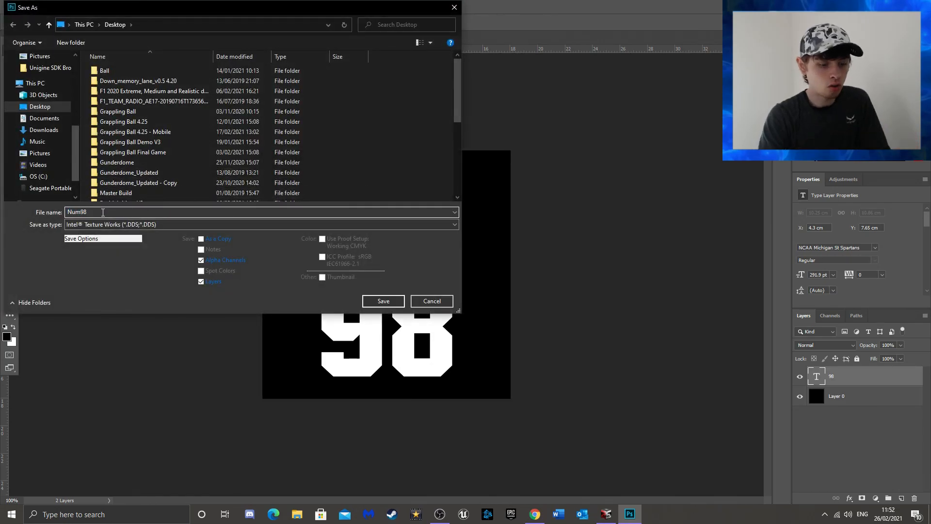
key(Return)
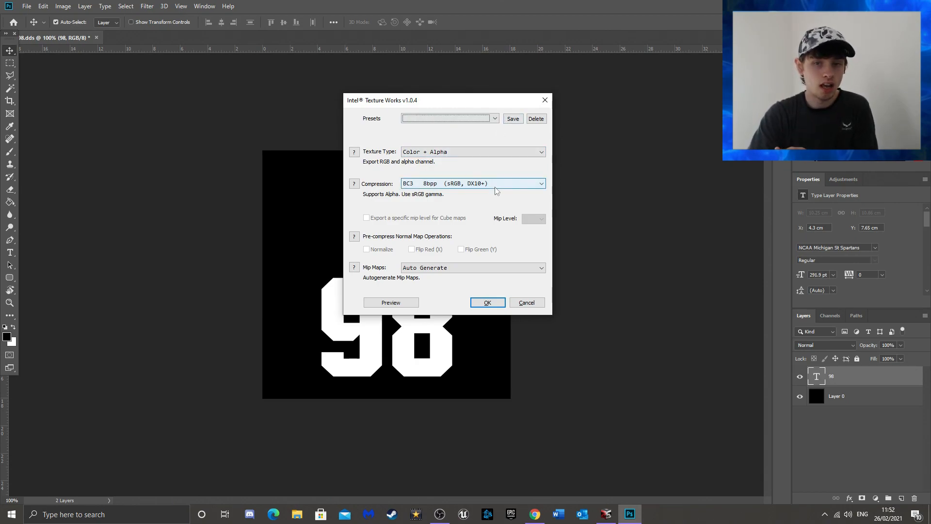
click(487, 301)
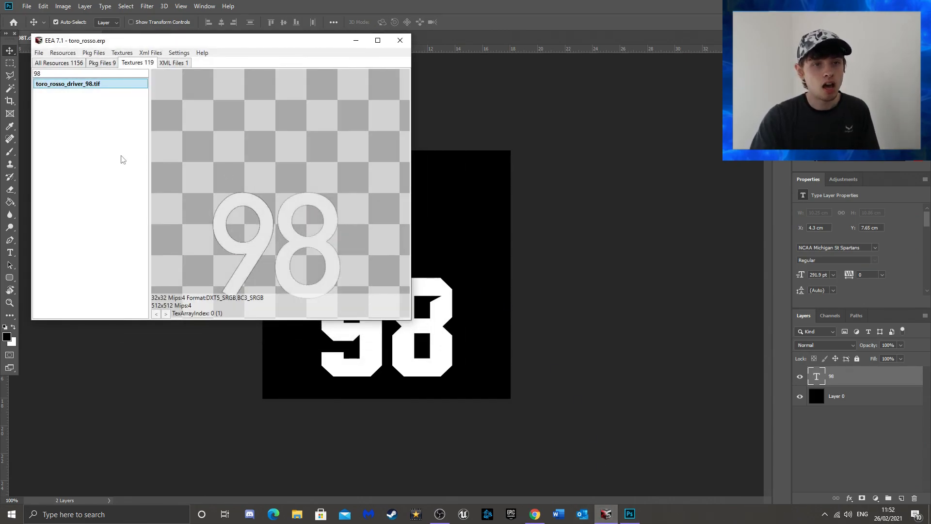
- In EEA, clear the 98 texture filter, preview toro_rosso_driver_10.tif and select toro_rosso_driver_26.tif as the texture to replace
drag(46, 73, 28, 78)
key(BackSpace)
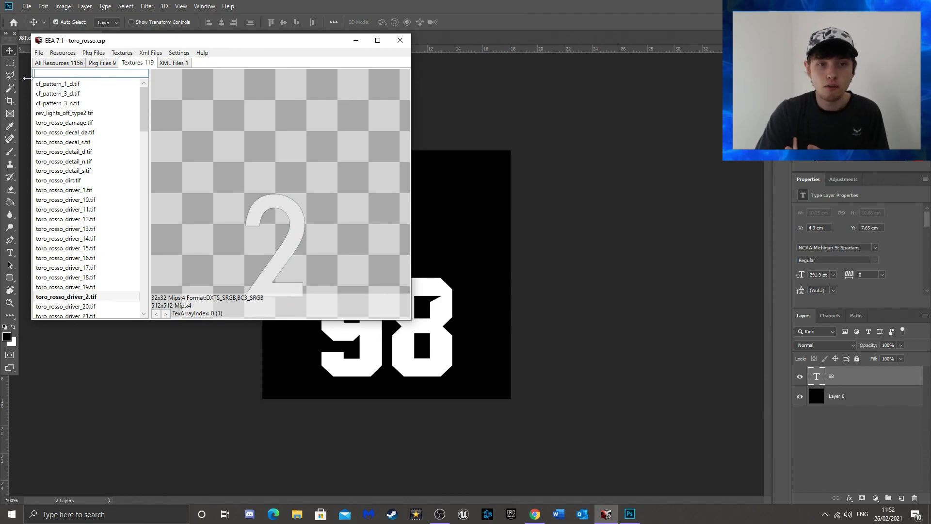
click(100, 201)
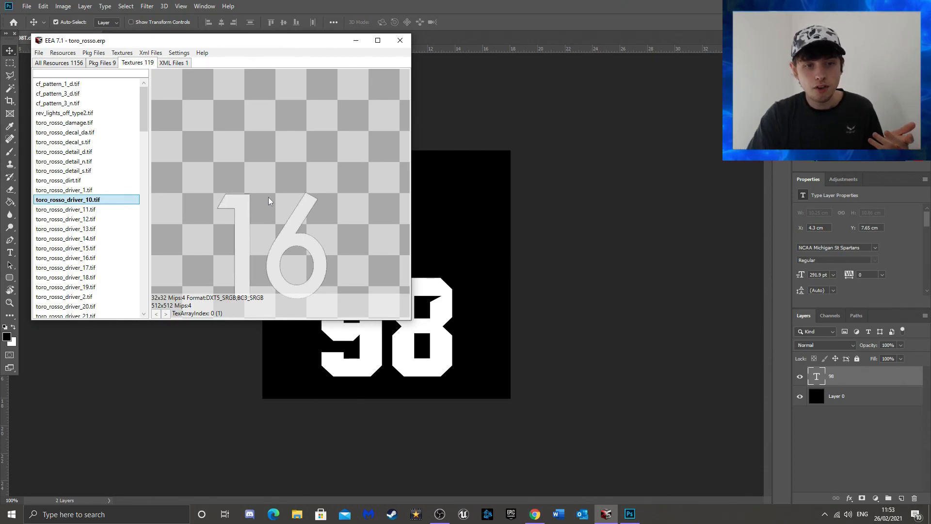
scroll(118, 183, down, 3)
click(92, 277)
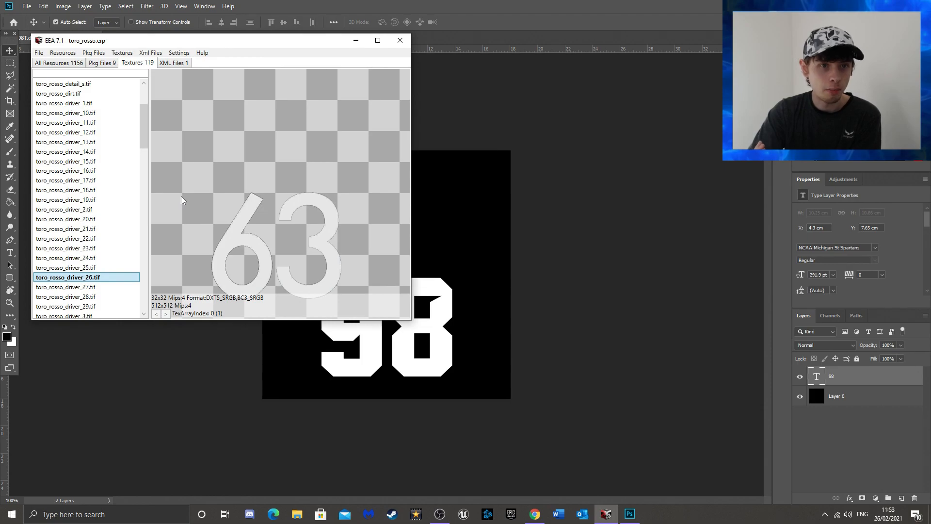
scroll(97, 192, up, 2)
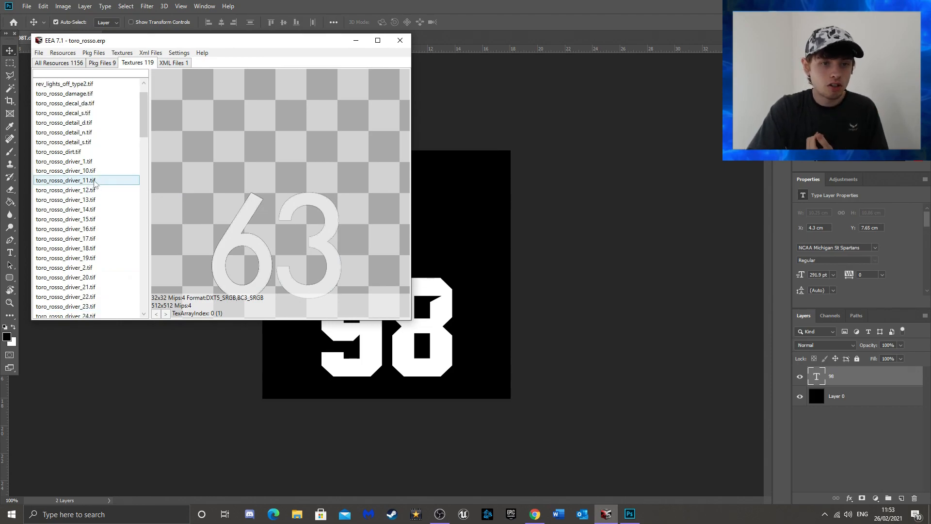
scroll(97, 194, down, 3)
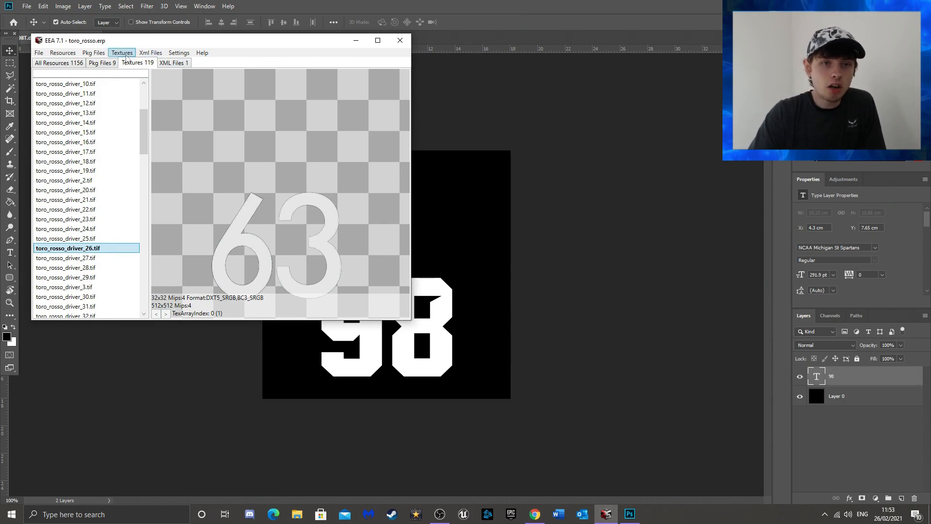
- Import Num98T.dds from the Desktop into the toro_rosso_driver_26.tif texture
click(126, 54)
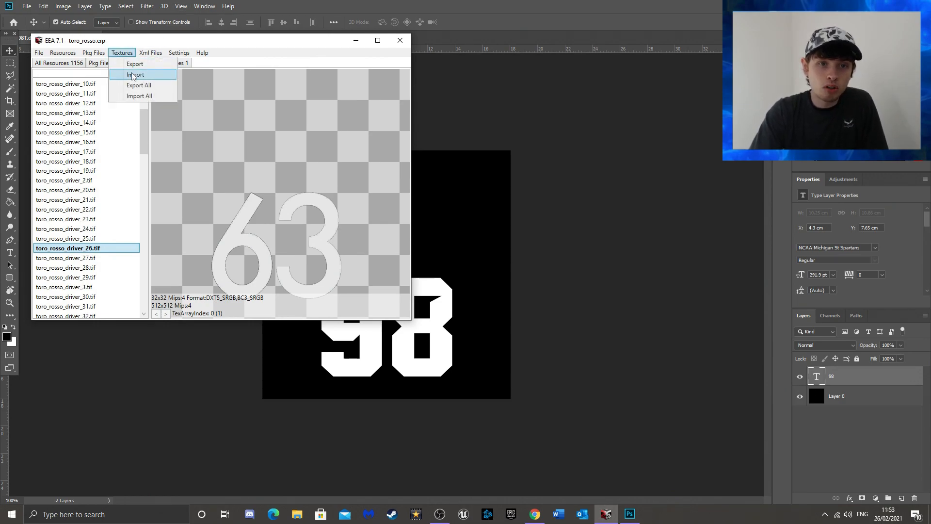
click(134, 75)
scroll(187, 189, down, 10)
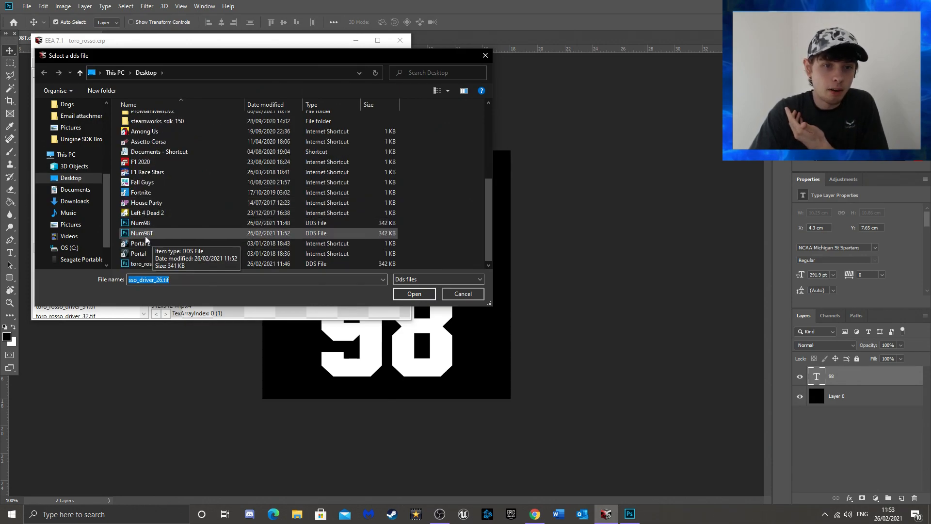
double_click(145, 234)
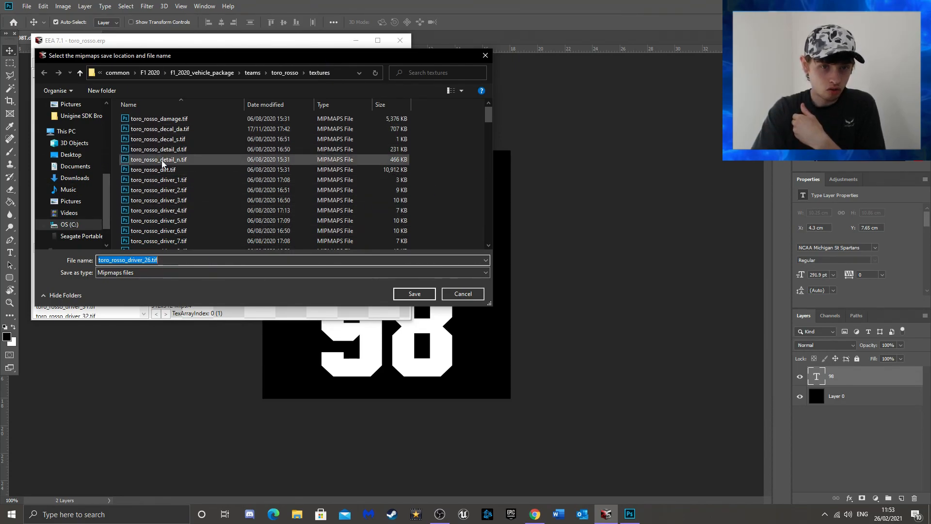
- Save the mipmaps as toro_rosso_driver_26.tif in the game's toro_rosso textures folder, replacing the existing file
scroll(399, 172, down, 5)
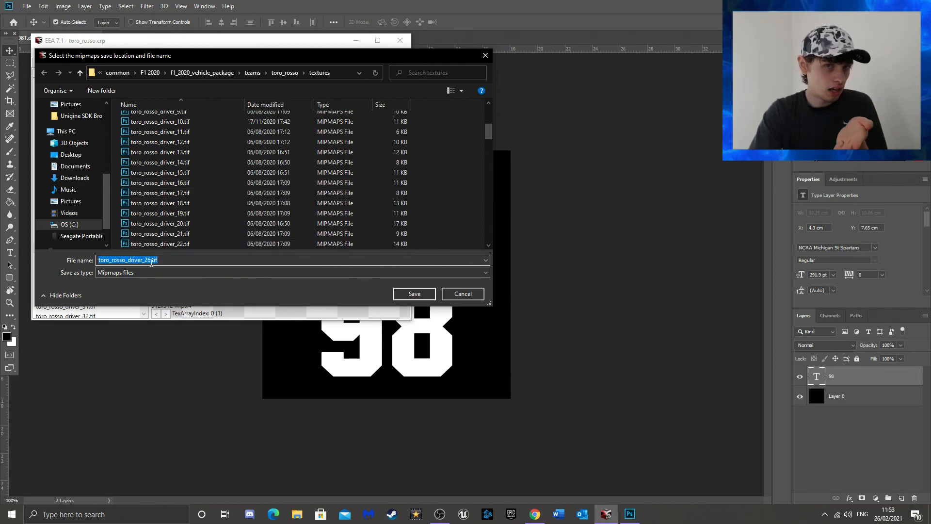
scroll(291, 194, up, 5)
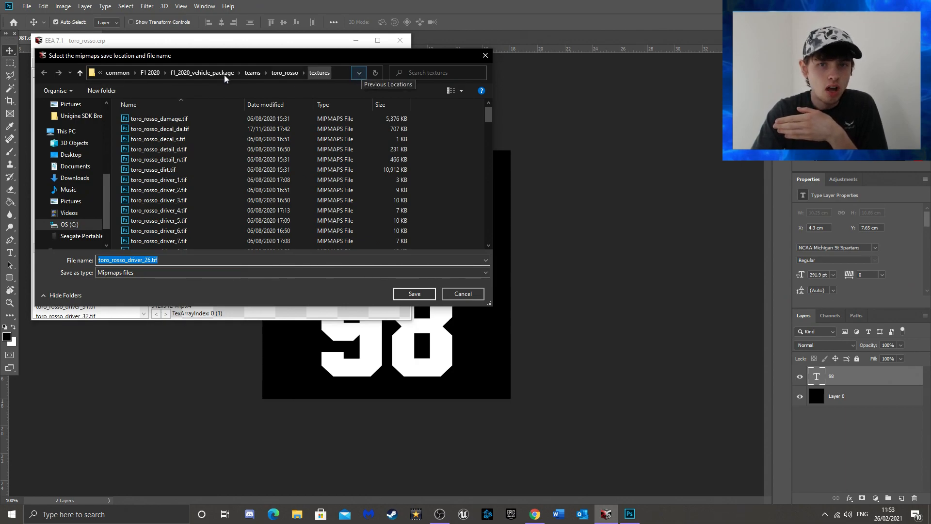
click(359, 73)
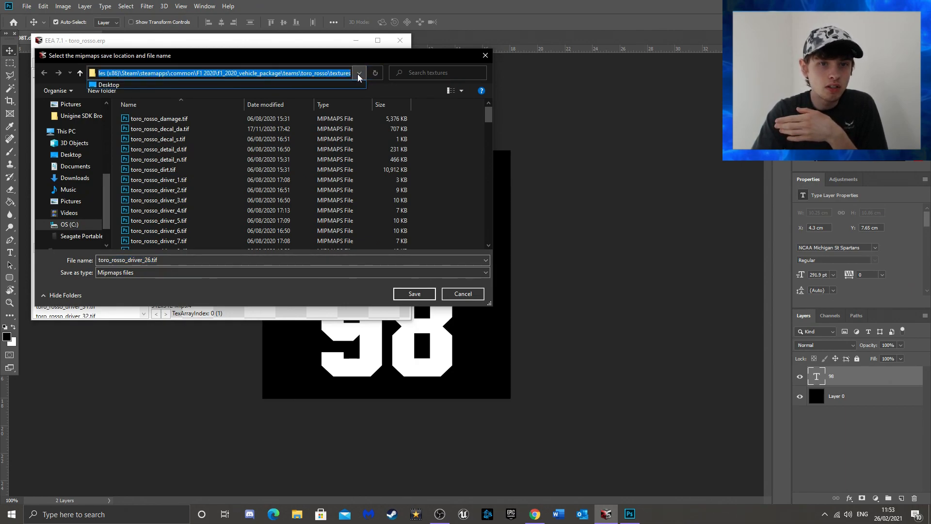
click(360, 76)
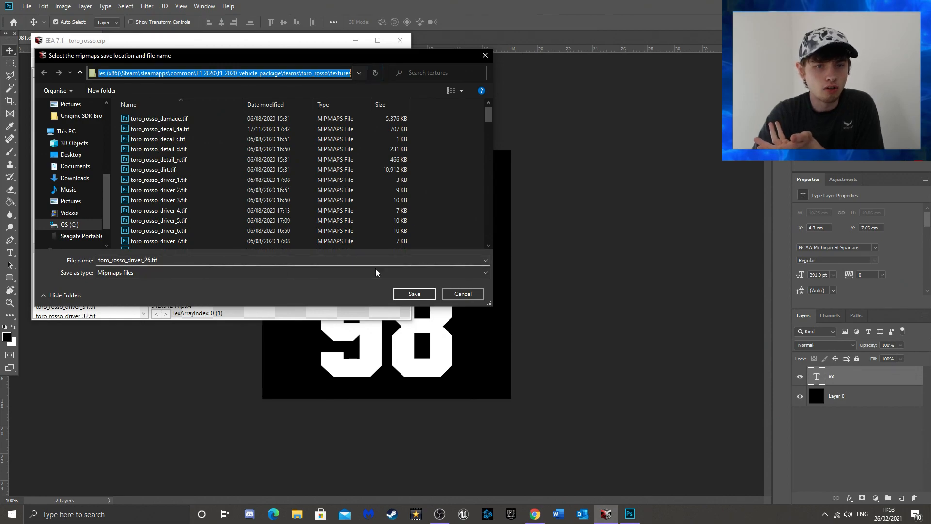
click(413, 294)
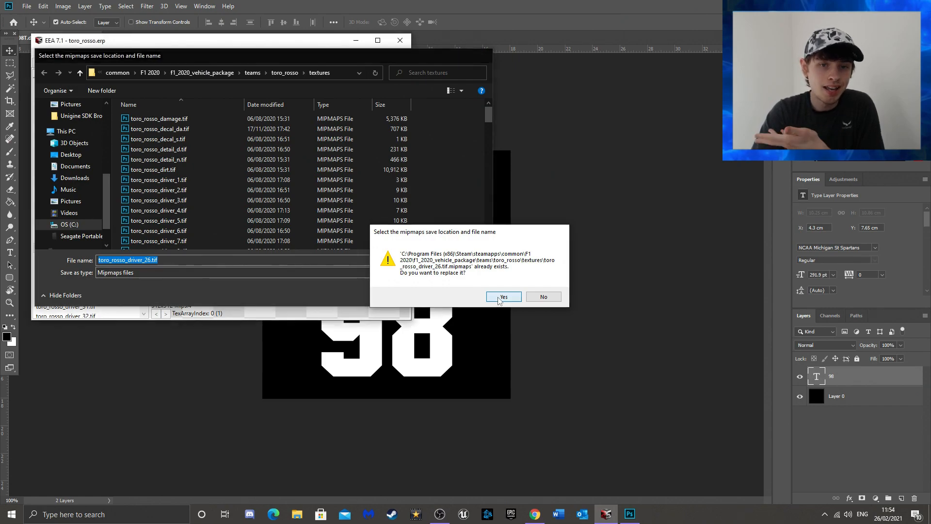
click(503, 297)
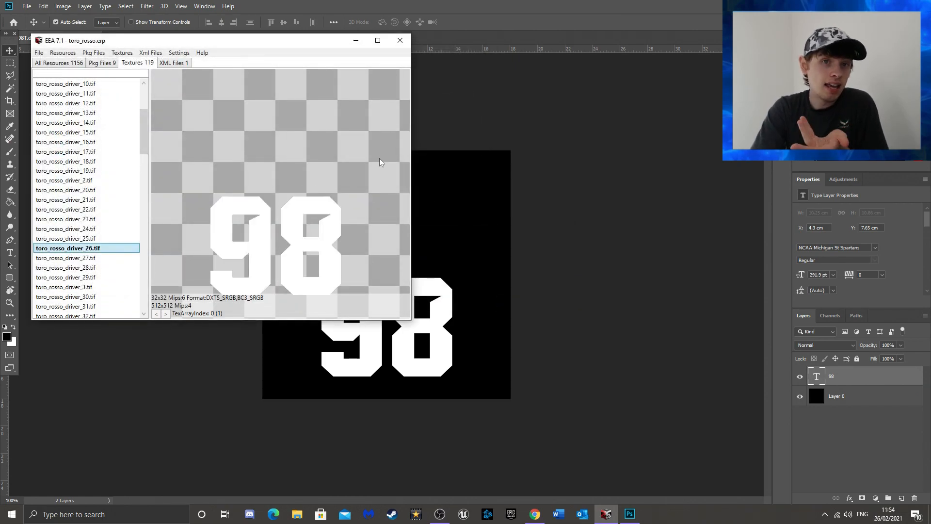
- Save the archive as toro_rosso in the wep folder, replacing the existing ERP file
click(39, 52)
click(56, 74)
click(413, 294)
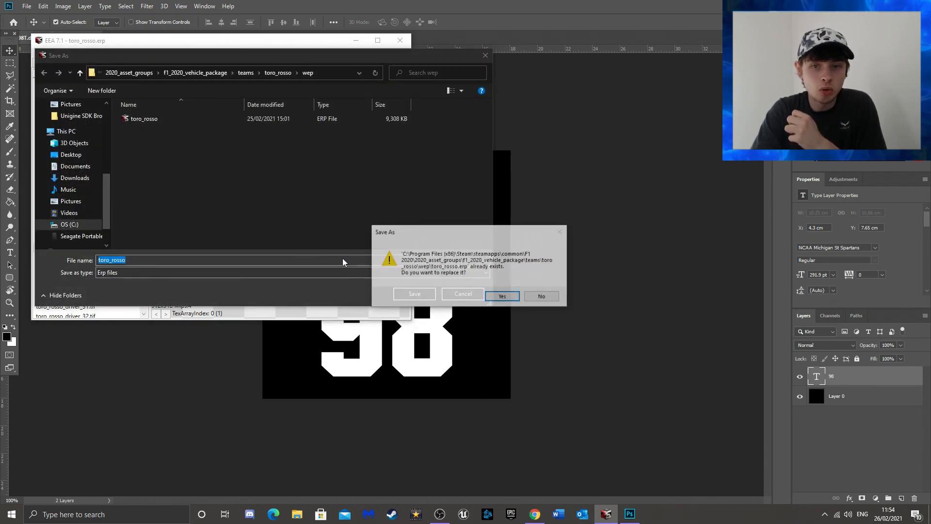
click(487, 294)
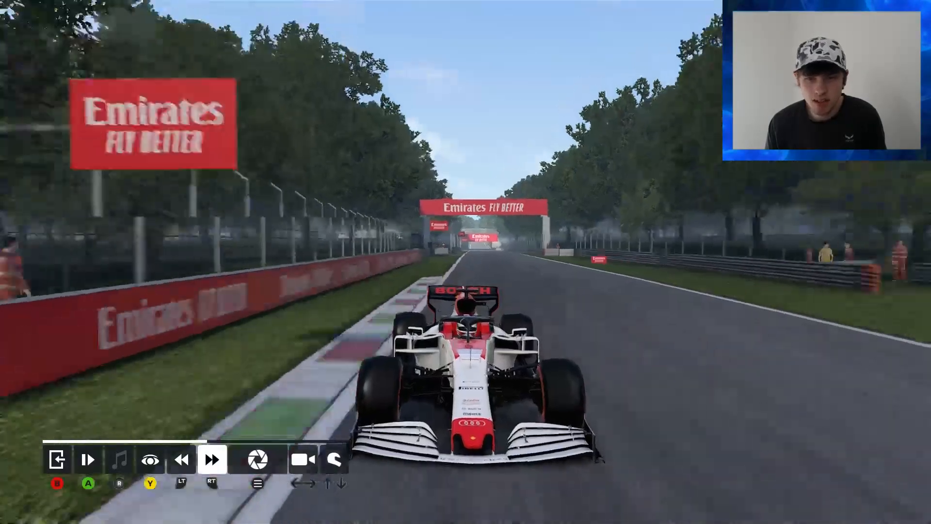
click(212, 451)
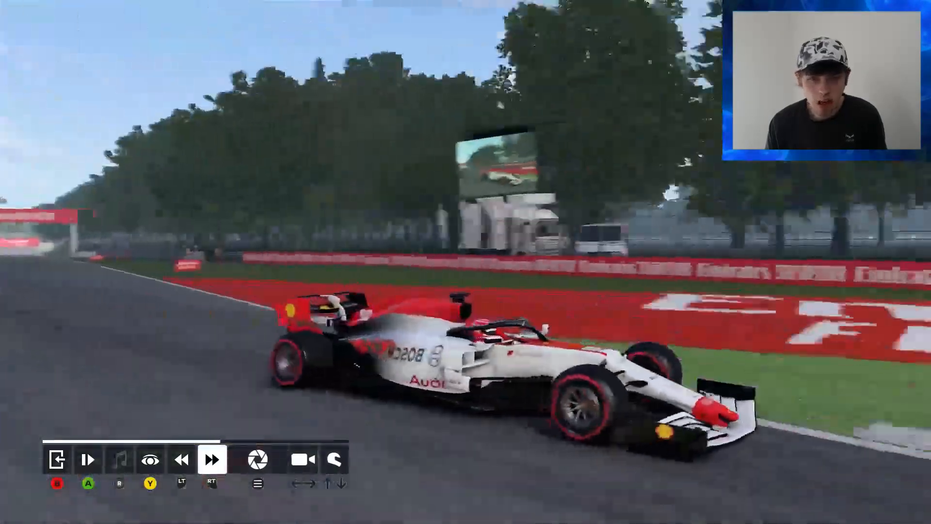